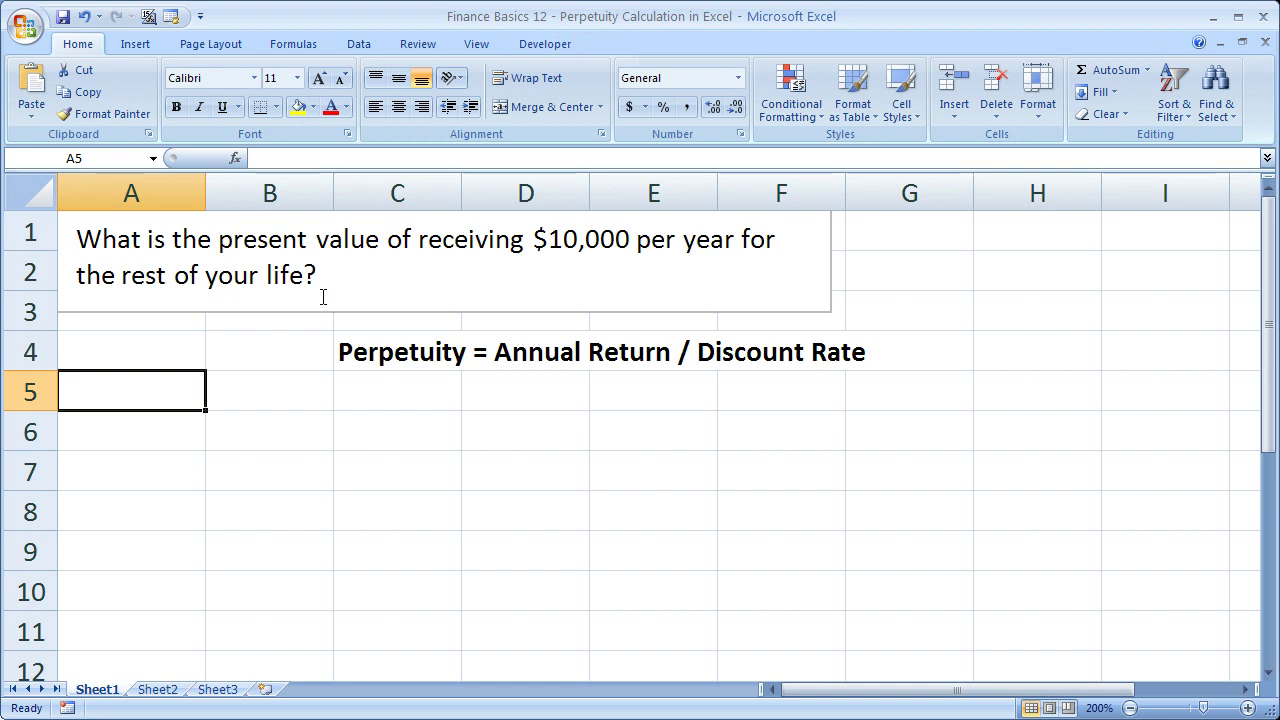
Step: Extend the question in the text box with "with a discount rate of 3.75%" before the question mark
left_click(355, 285)
left_click(307, 277)
type("wi")
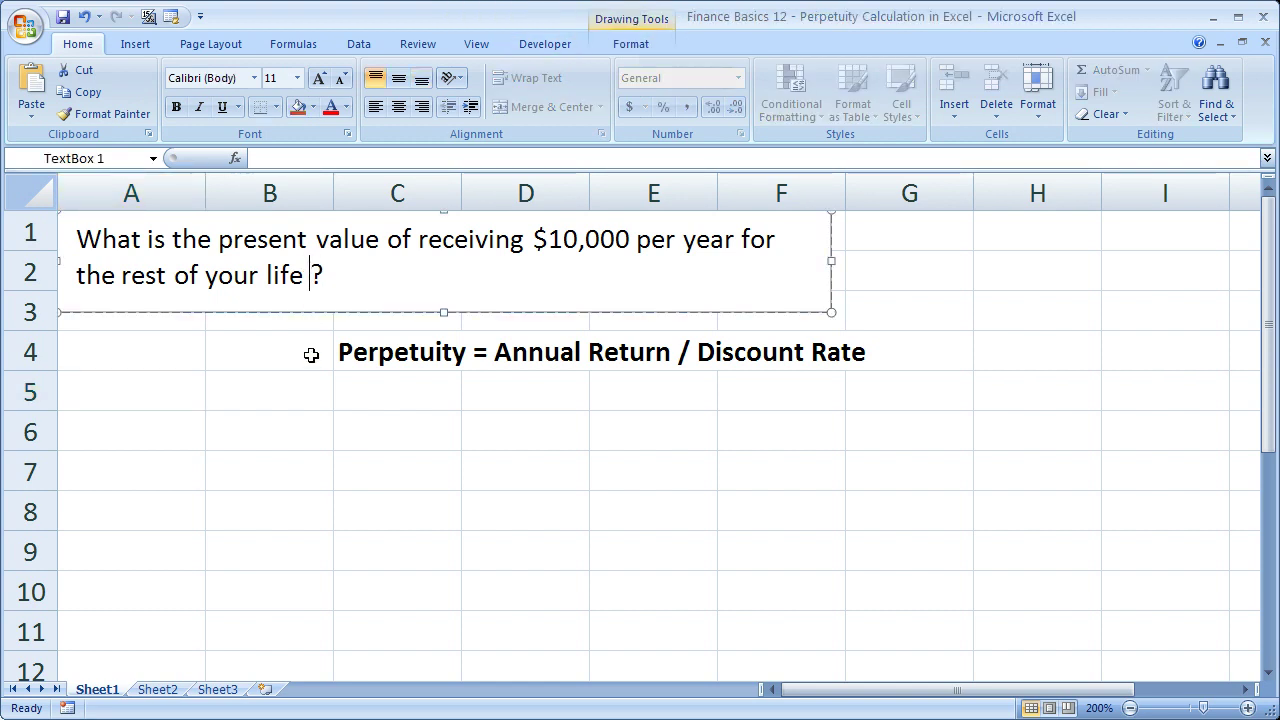
type("th a discount r")
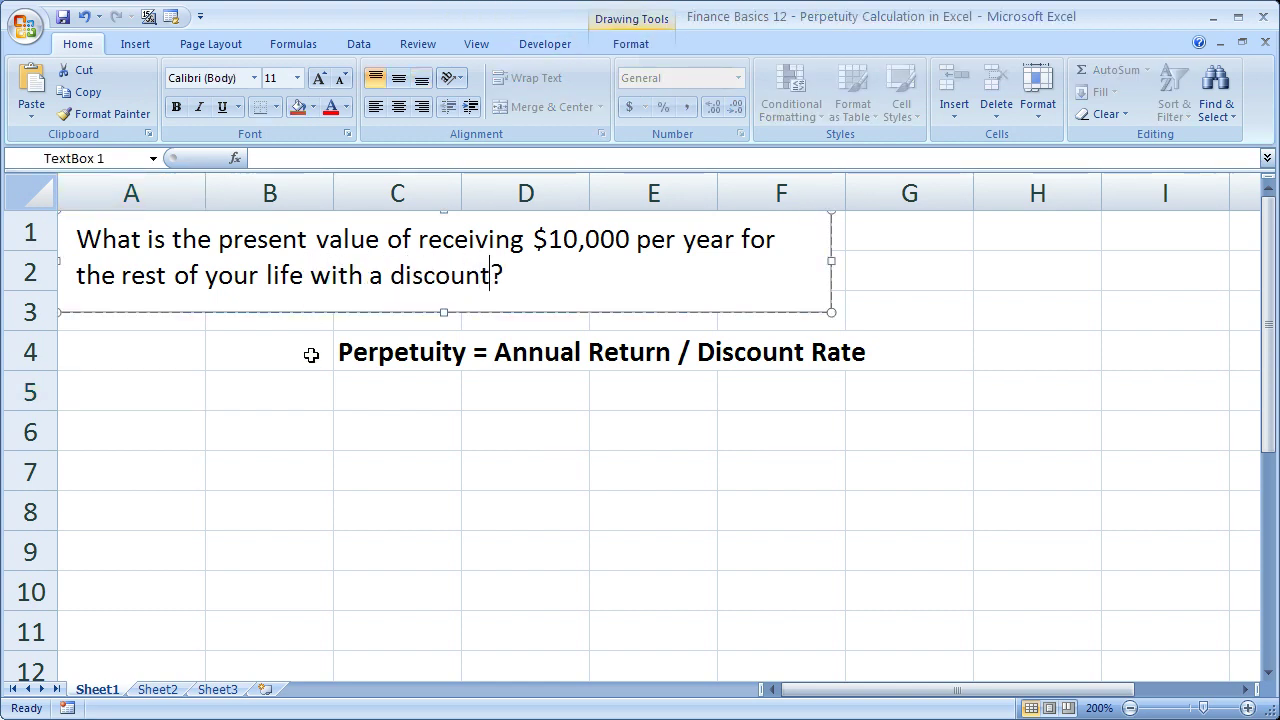
type("ate of ")
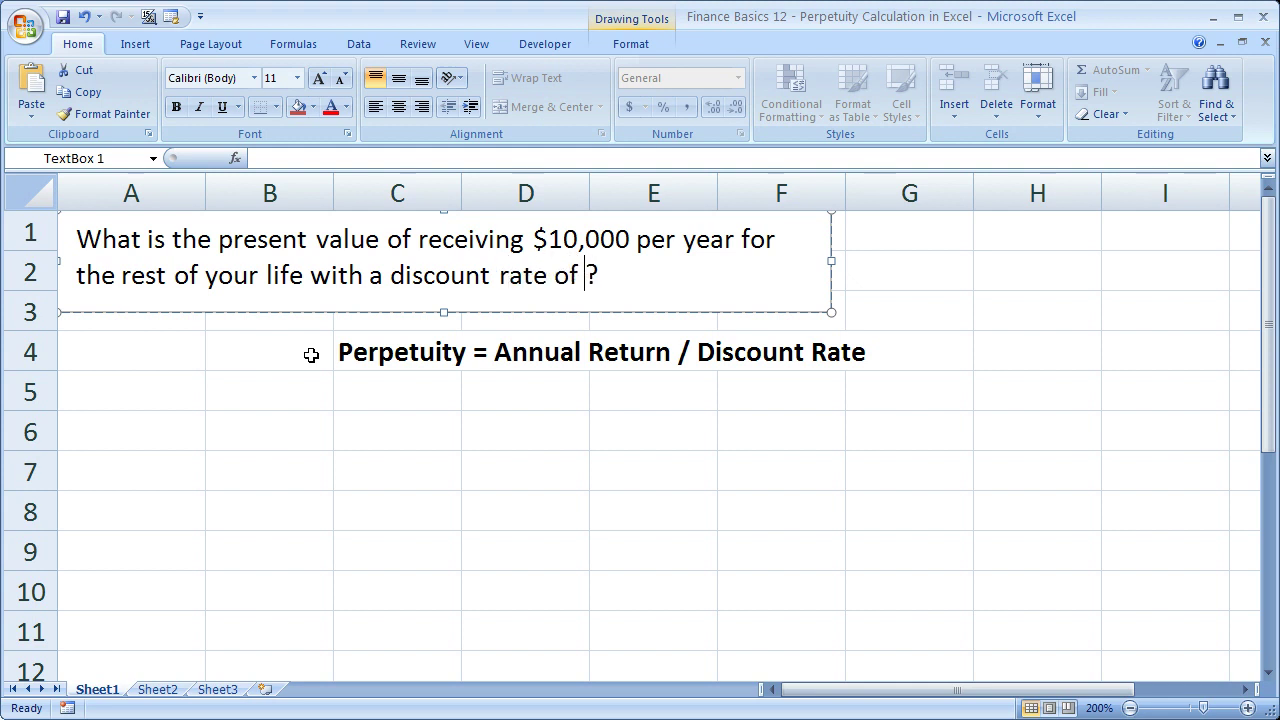
type("3.75%")
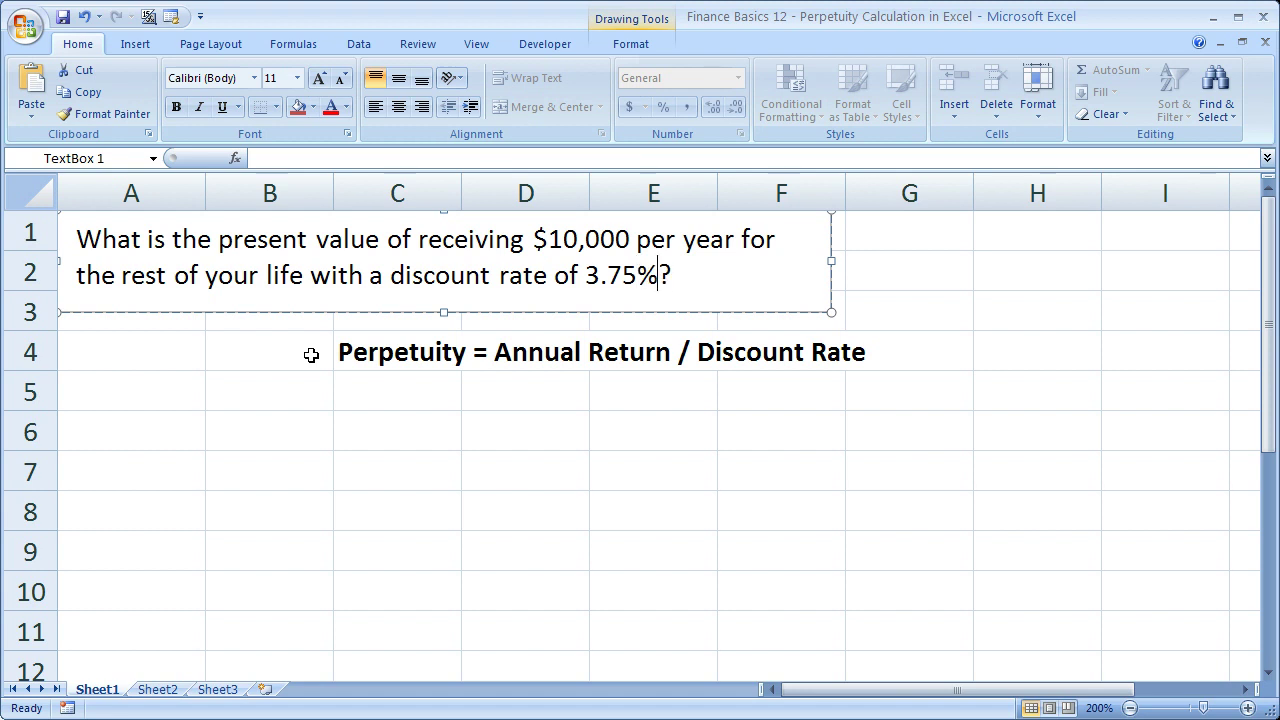
left_click(120, 388)
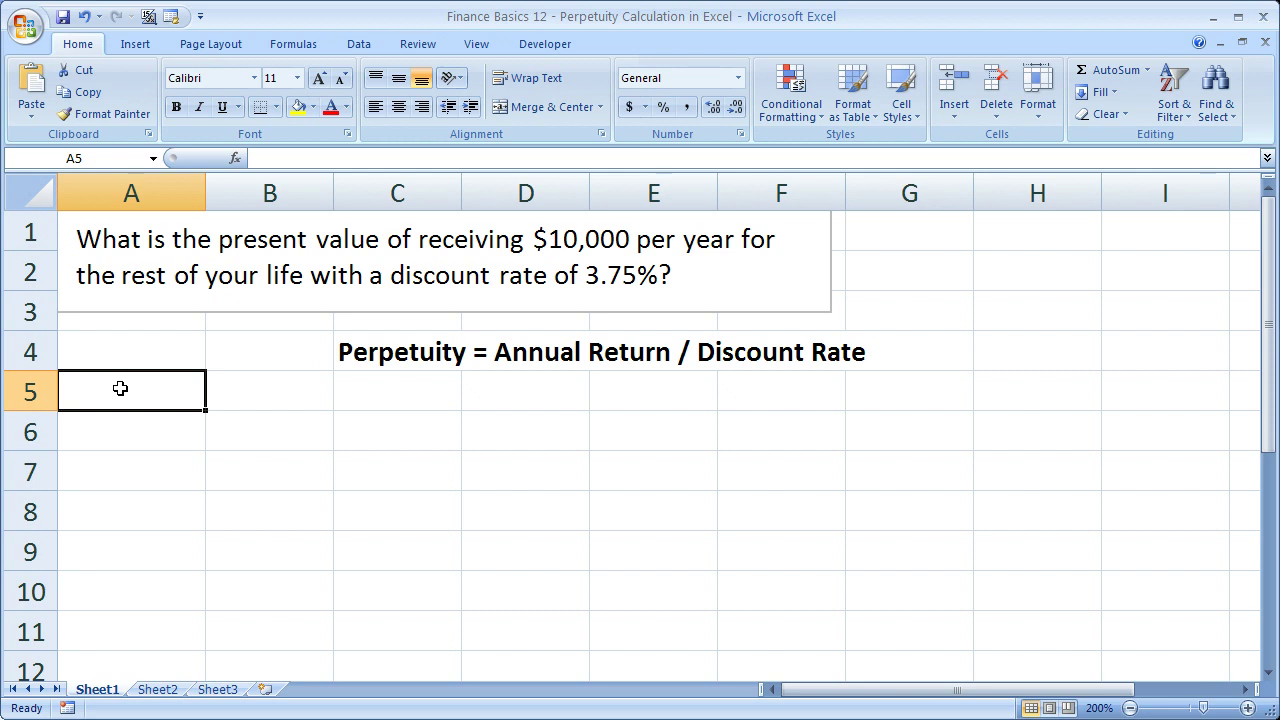
right_click(120, 388)
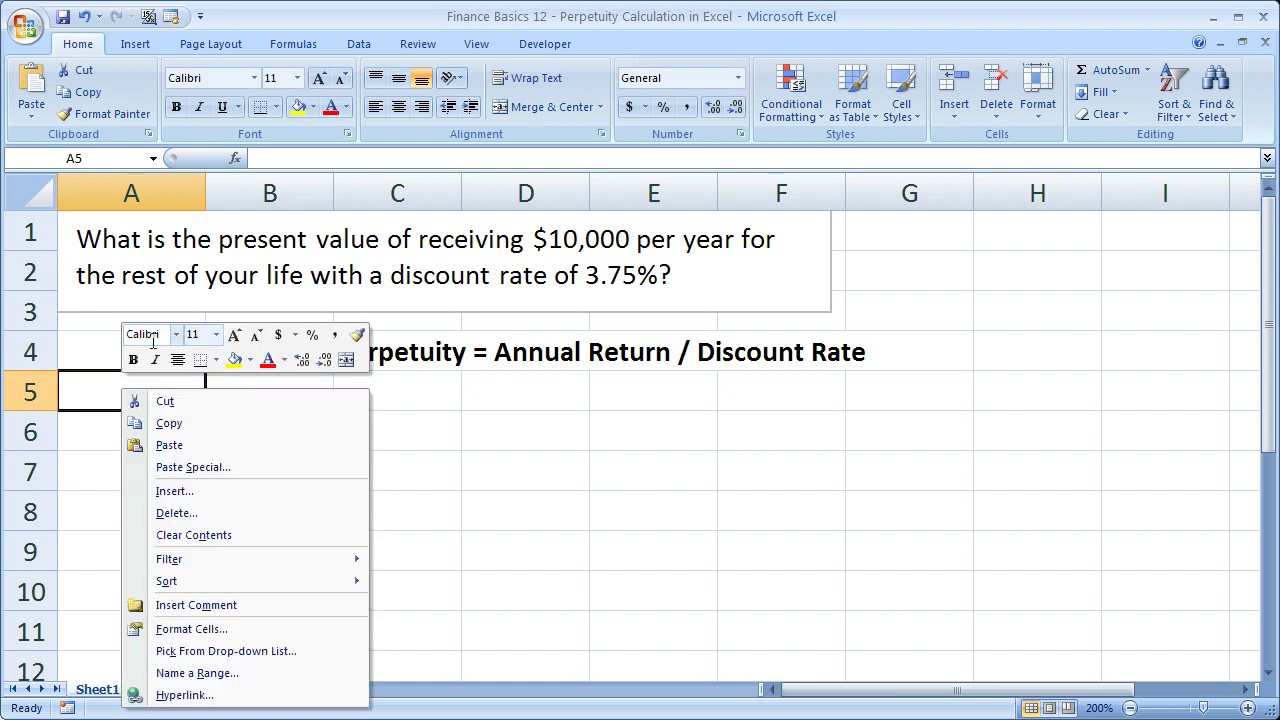
left_click(90, 358)
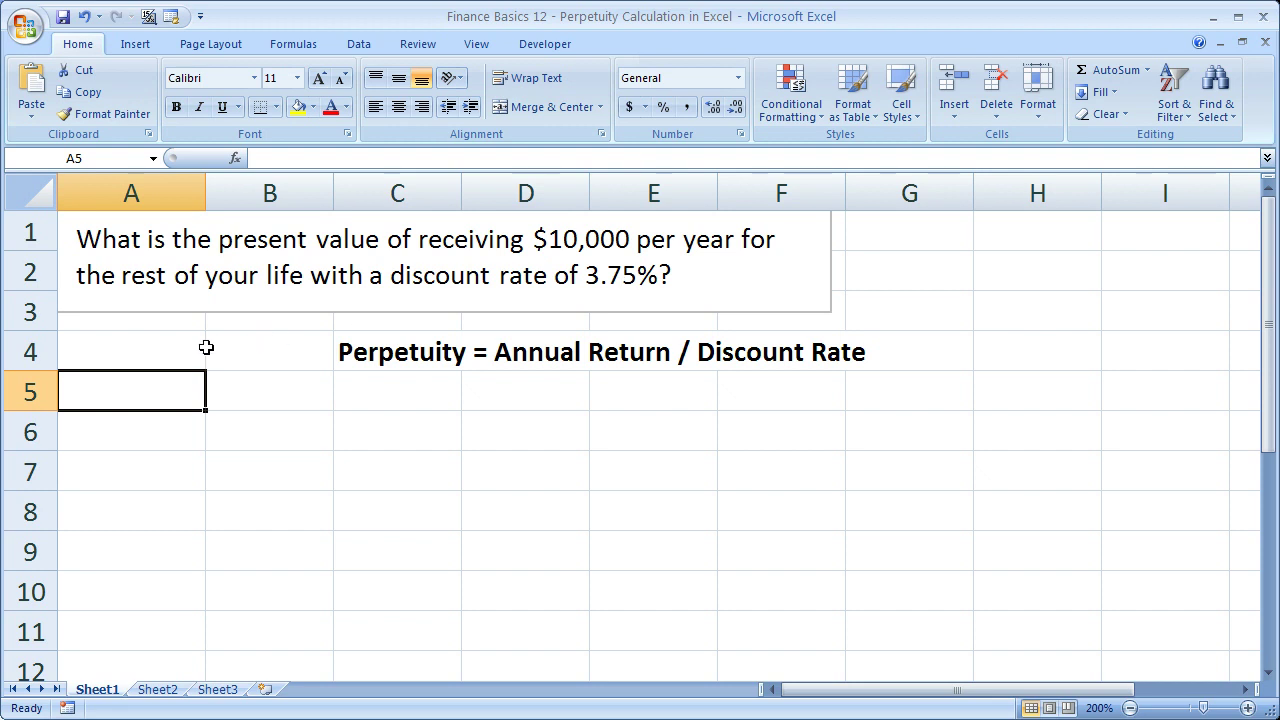
Step: Calculate the perpetuity in cell A4 with the formula =10000/.0375 and apply the Accounting number format to it
left_click(162, 352)
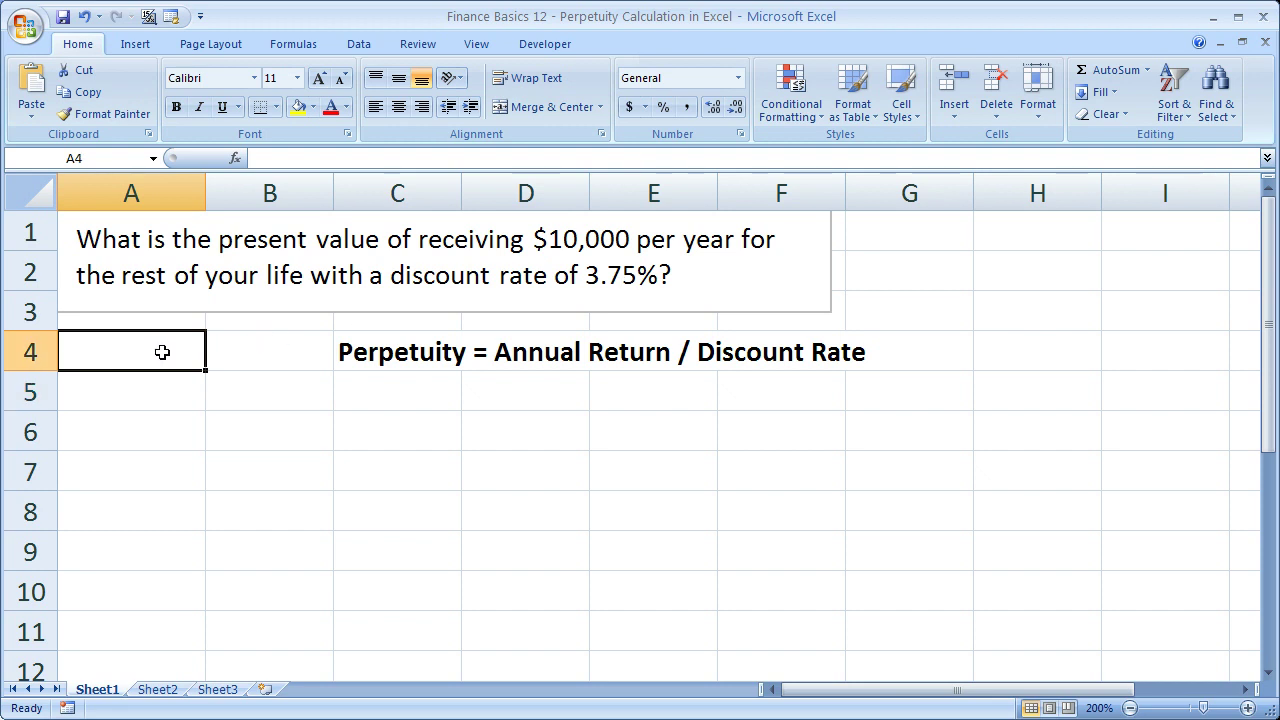
type("=10")
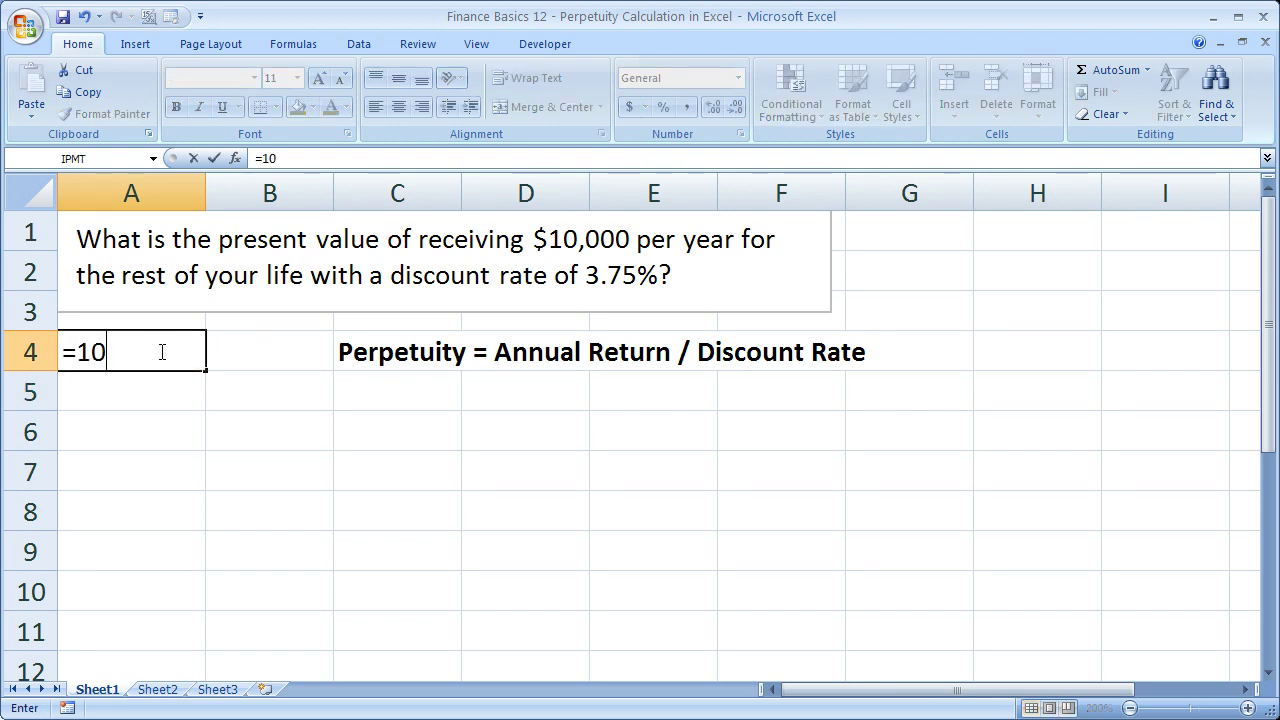
type("000")
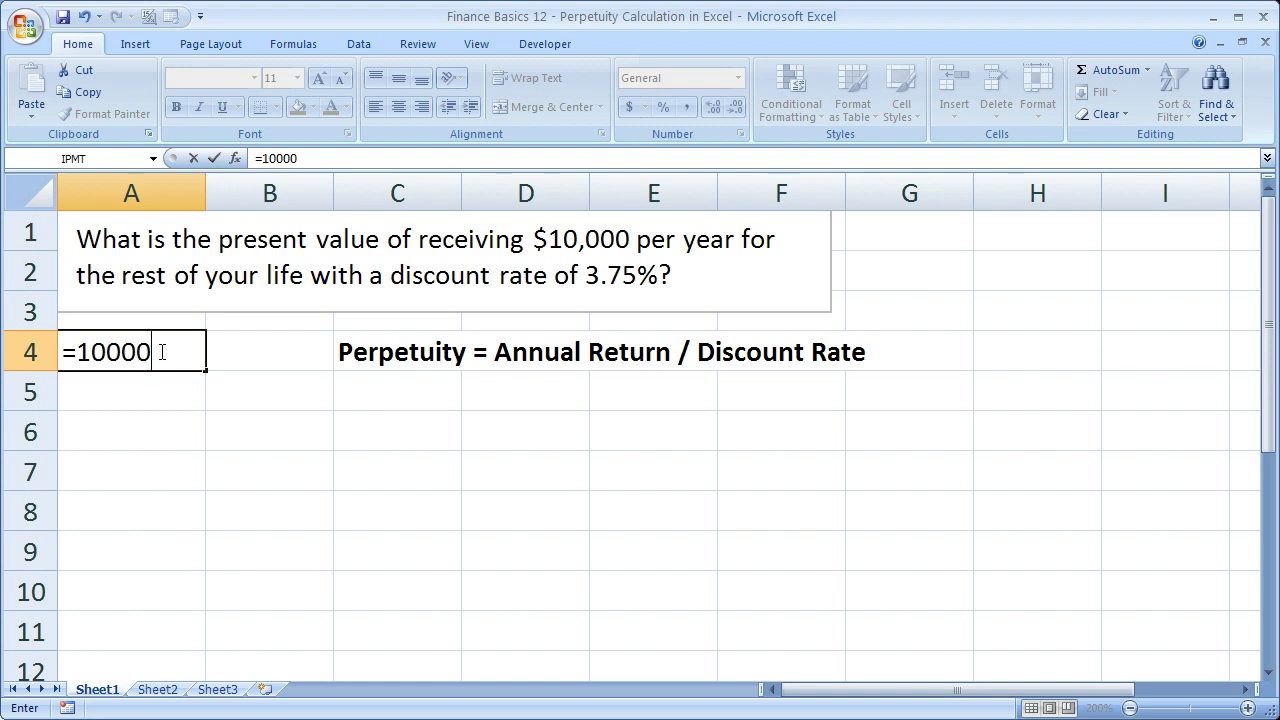
type("/")
left_click(162, 352)
type(".037")
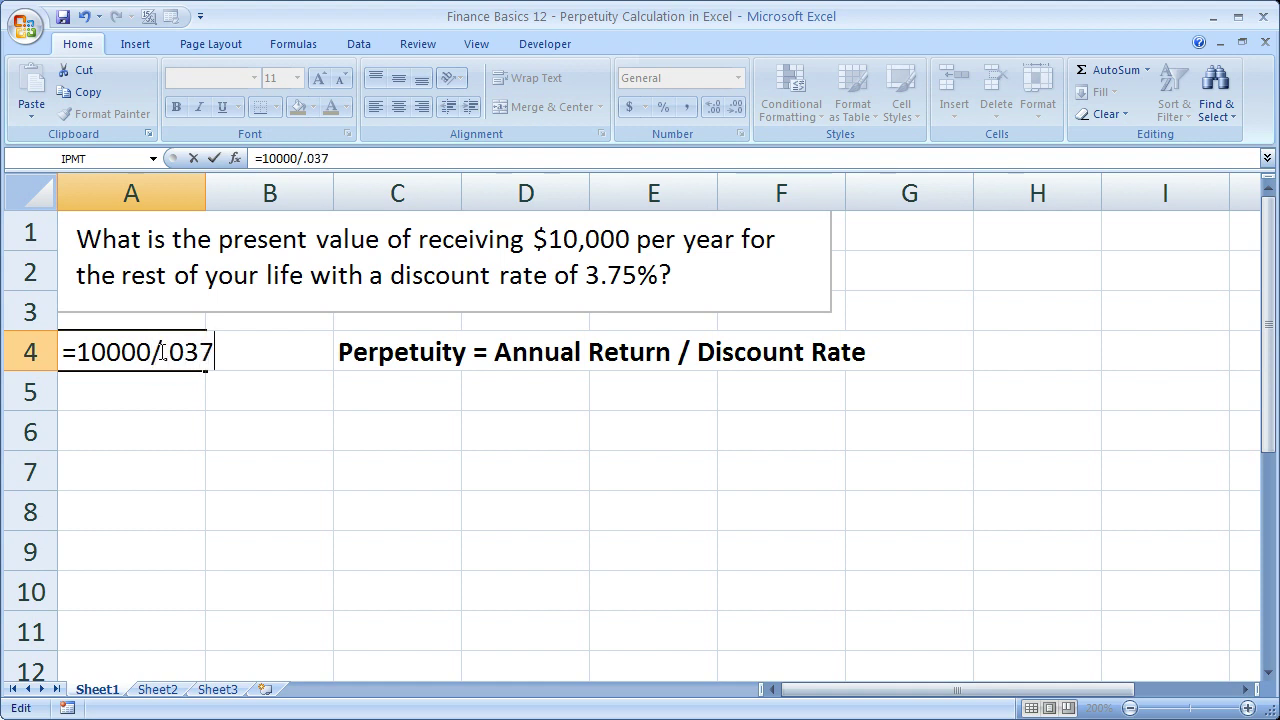
type("5")
key("Return")
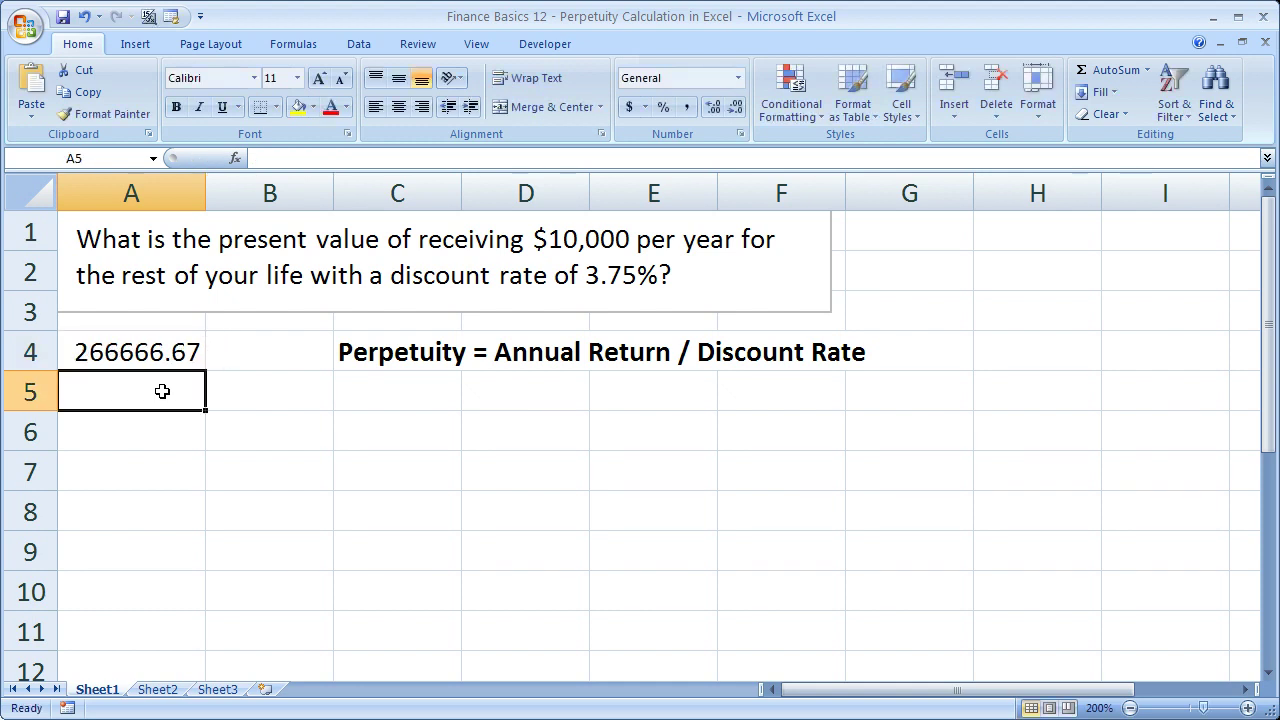
left_click(136, 350)
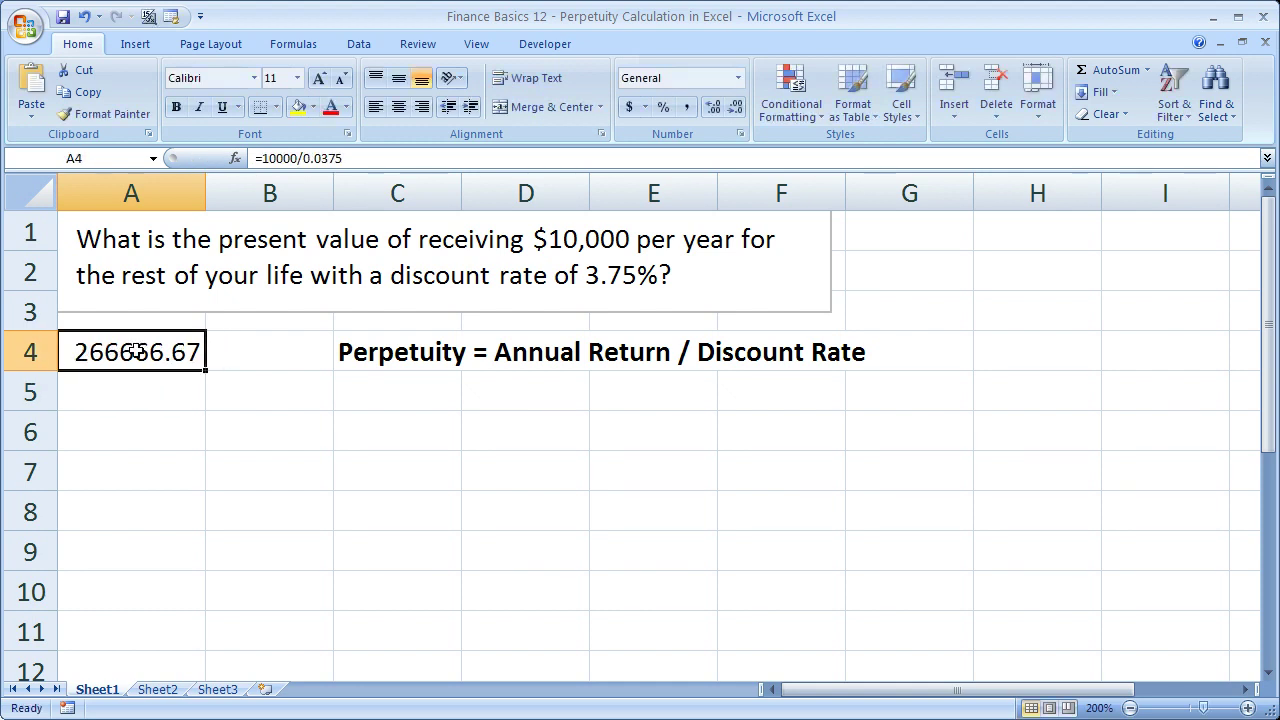
left_click(629, 110)
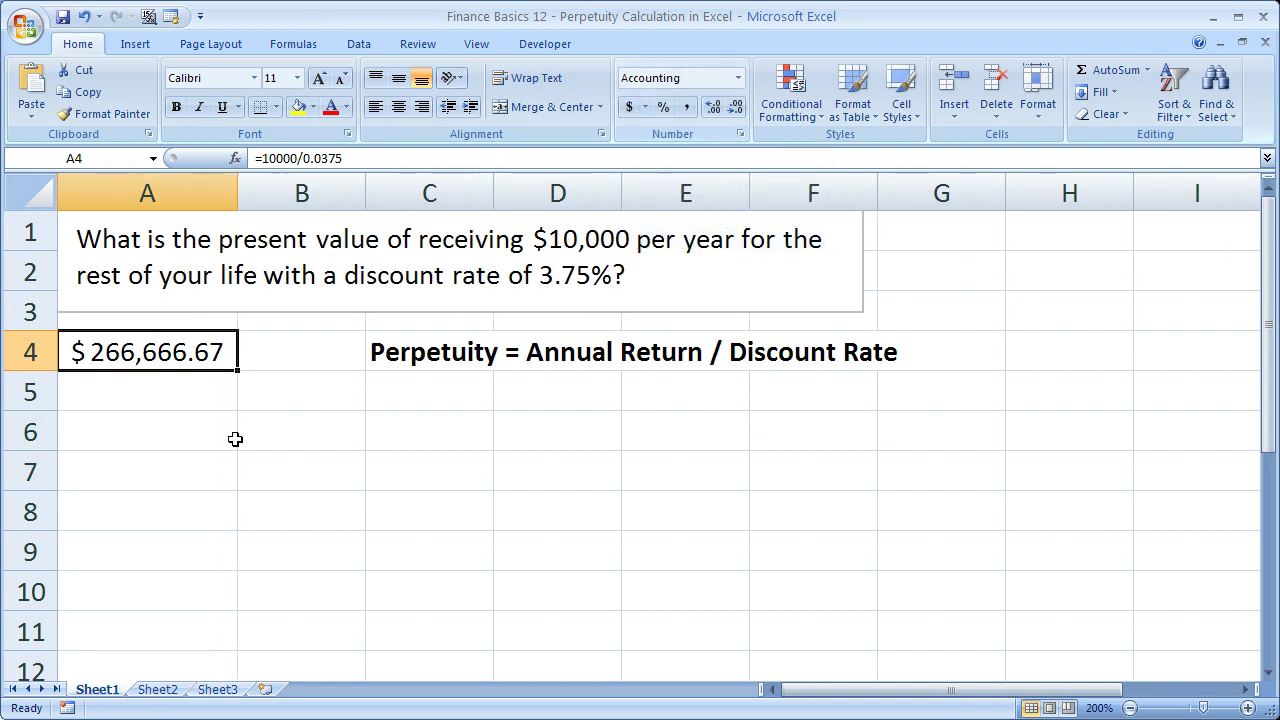
Step: Review the perpetuity formula in cell A4 without altering it
double_click(178, 351)
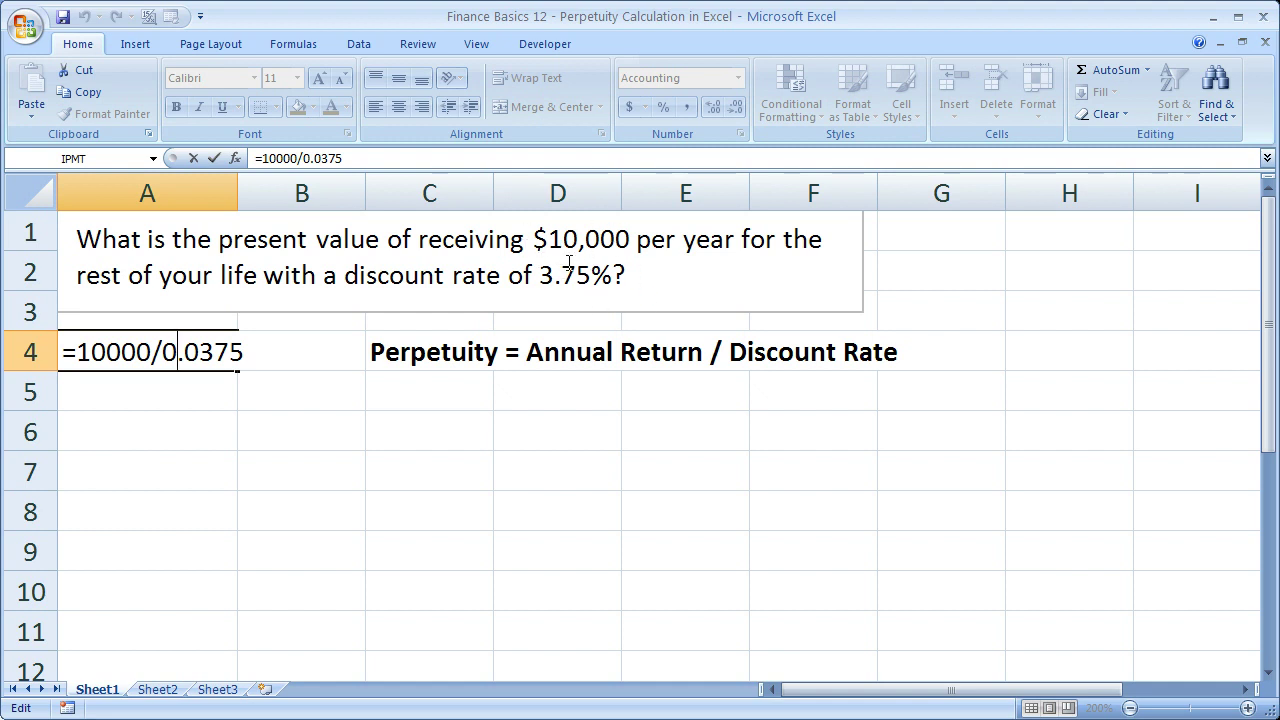
key("ctrl+Return")
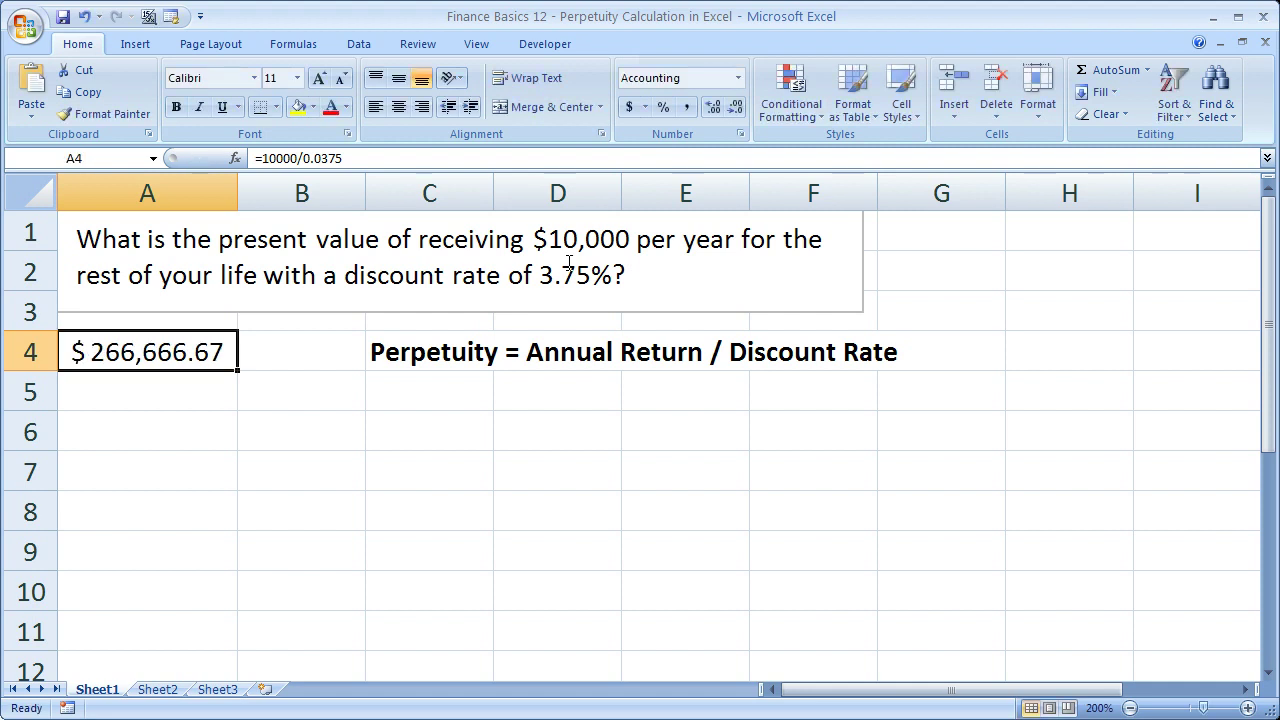
Step: Enter the period labels 25, 100 Years and 800 in cells C6, C8 and C10
left_click(164, 437)
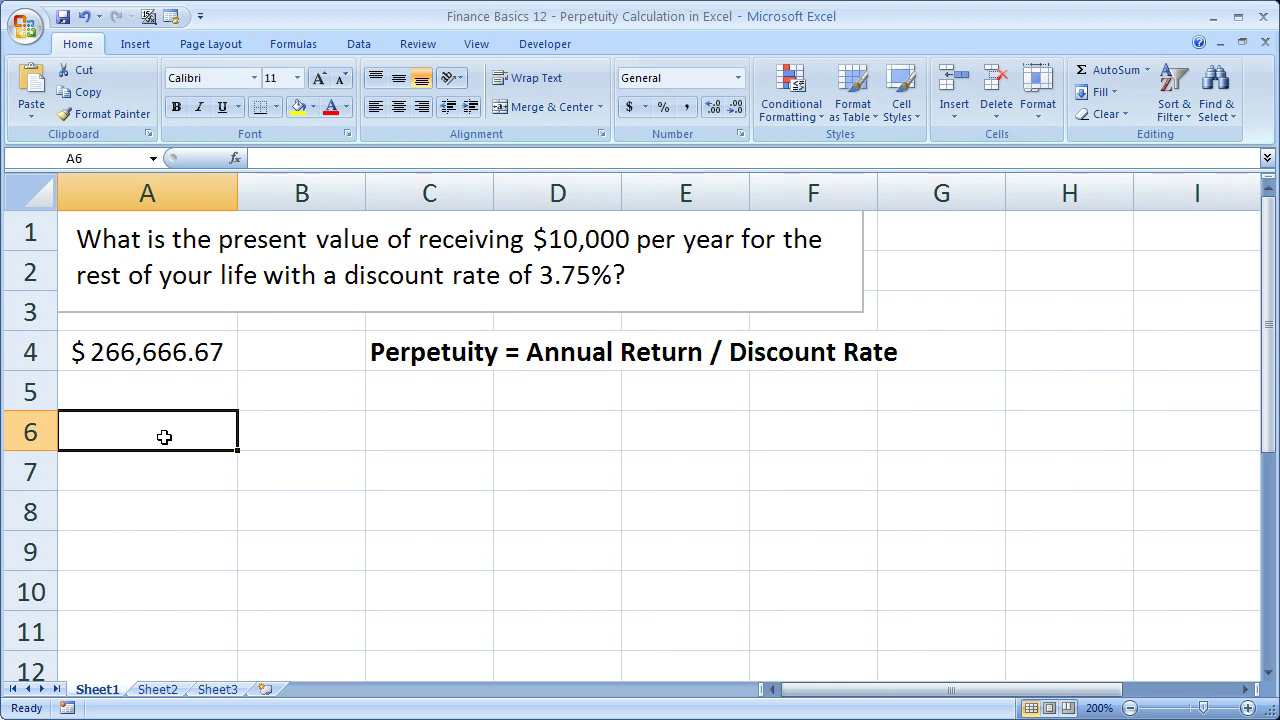
left_click(368, 441)
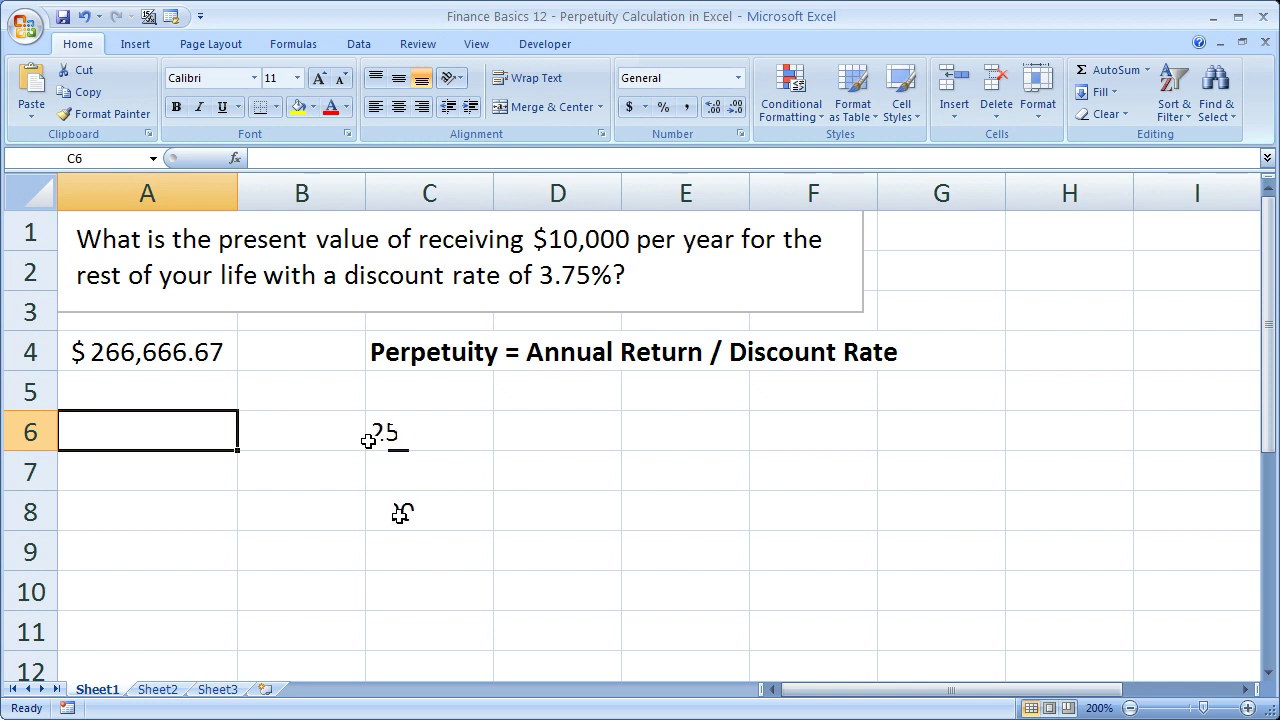
Step: Calculate the 25-year present value in cell A6 with =pv(.0375,25,10000)
left_click(133, 430)
type("=pv(")
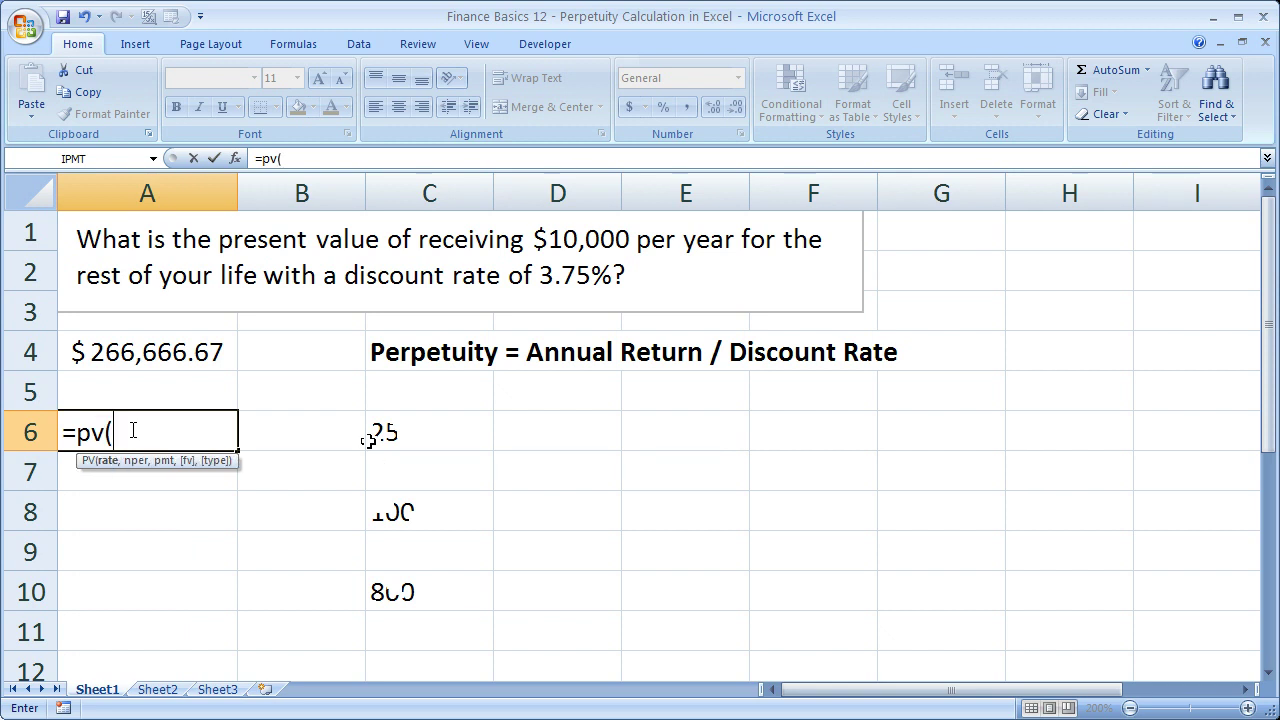
type(".0375,25,")
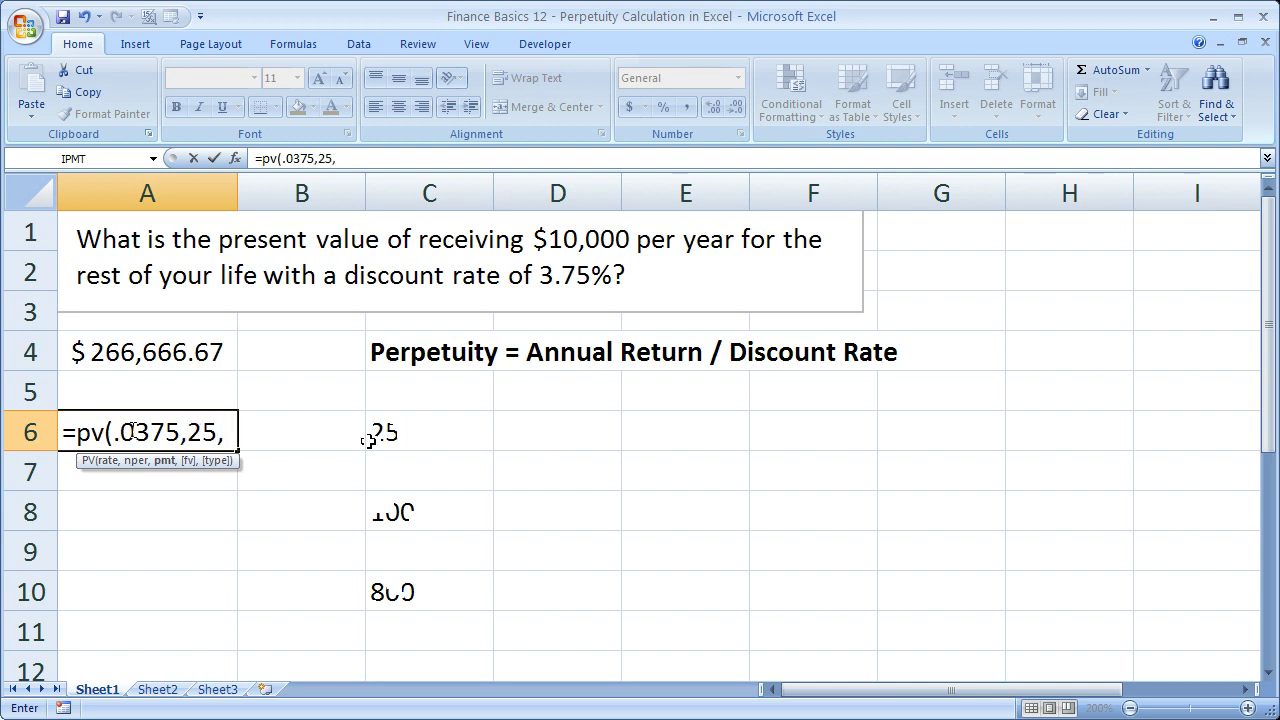
type("10000")
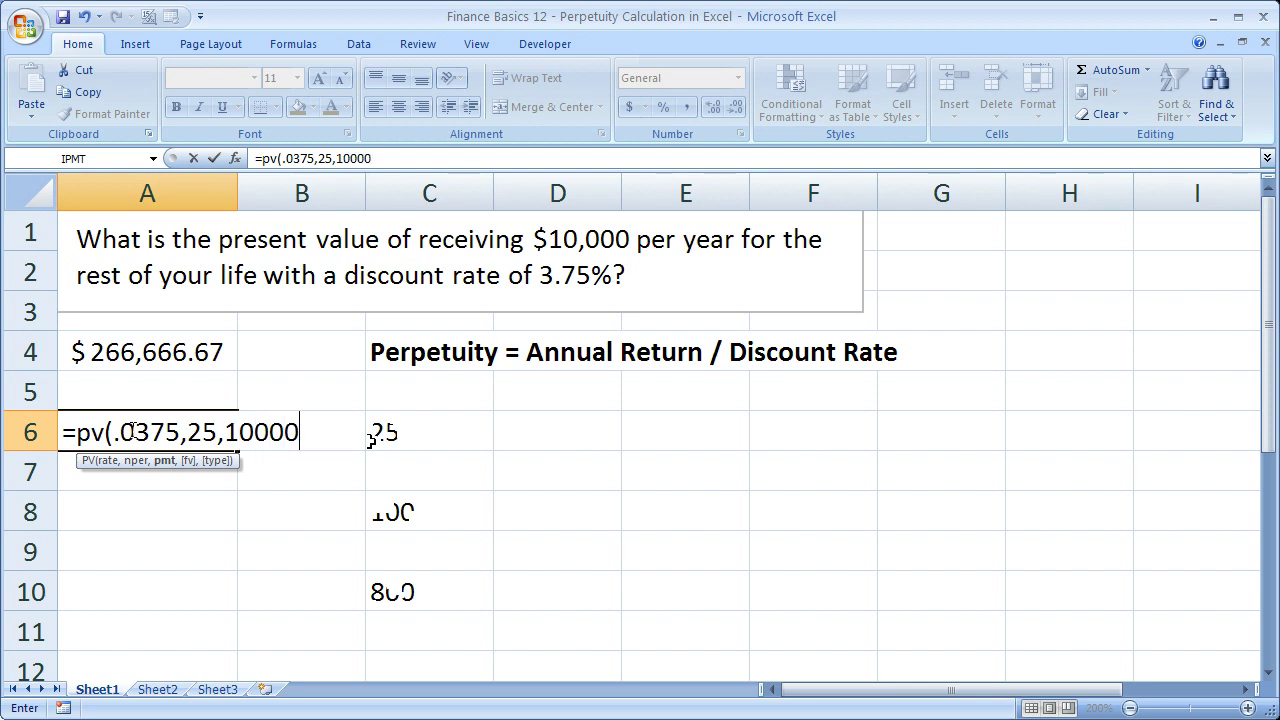
type(")")
key("Return")
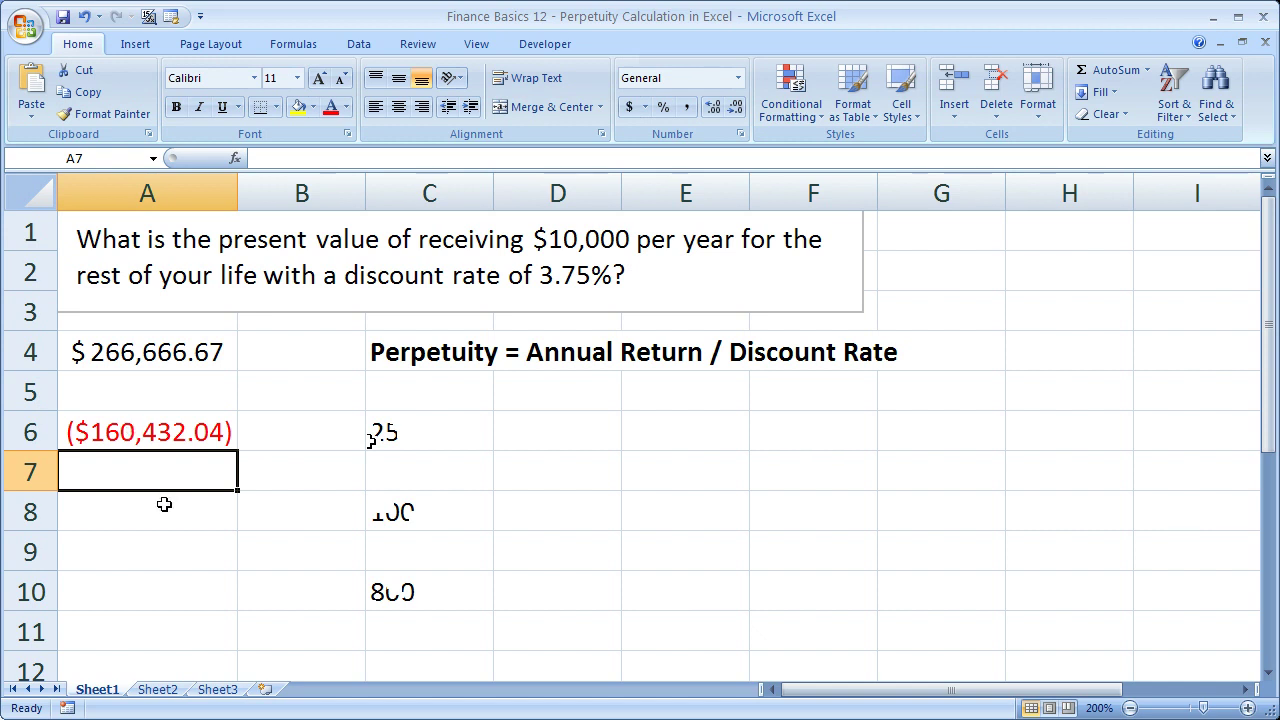
Step: Negate the PV formula in cell A6 by putting a minus sign in front of the function
double_click(118, 433)
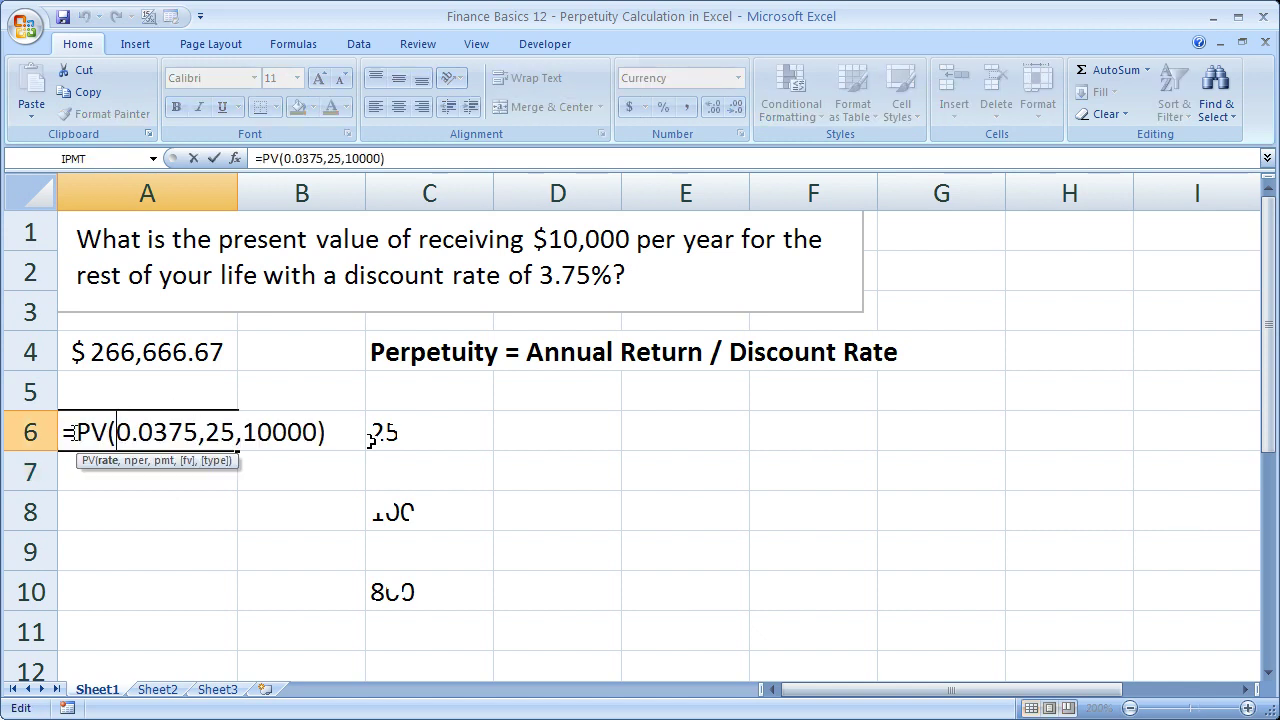
left_click(70, 432)
type("-")
key("Return")
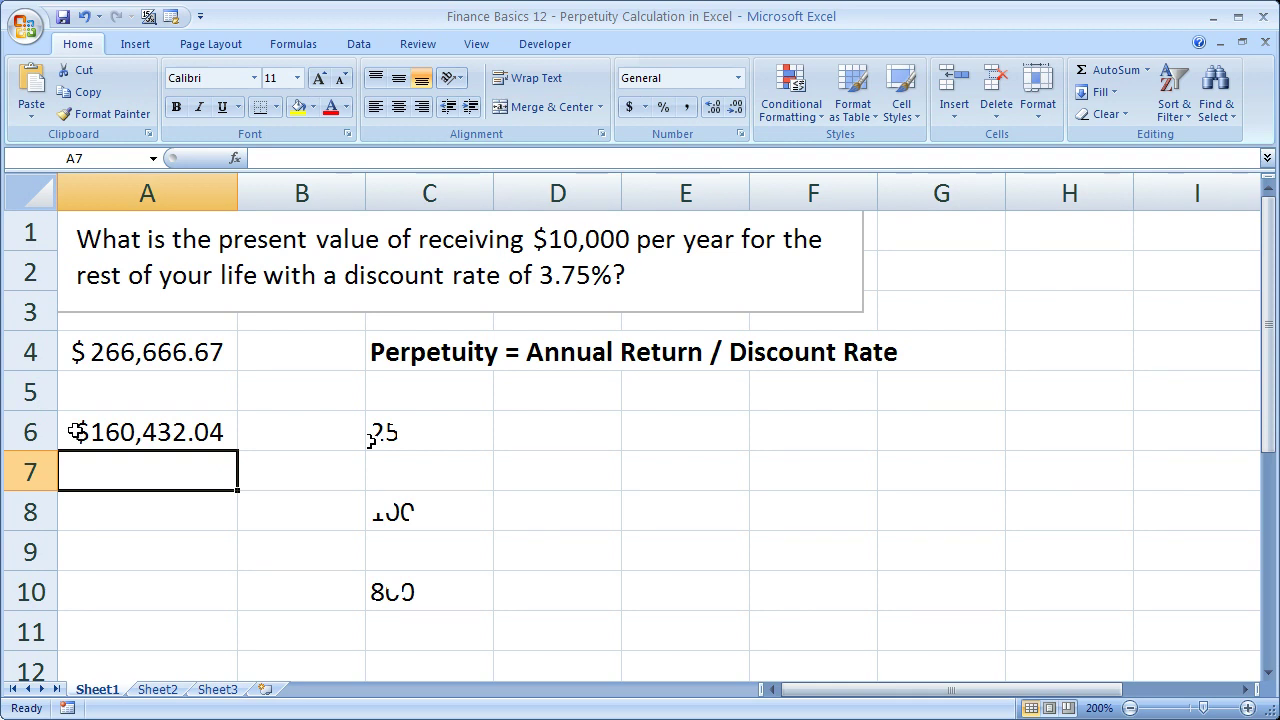
Step: Calculate the 100-year present value in cell A8 with =pv(.0375,100,10000)
left_click(148, 514)
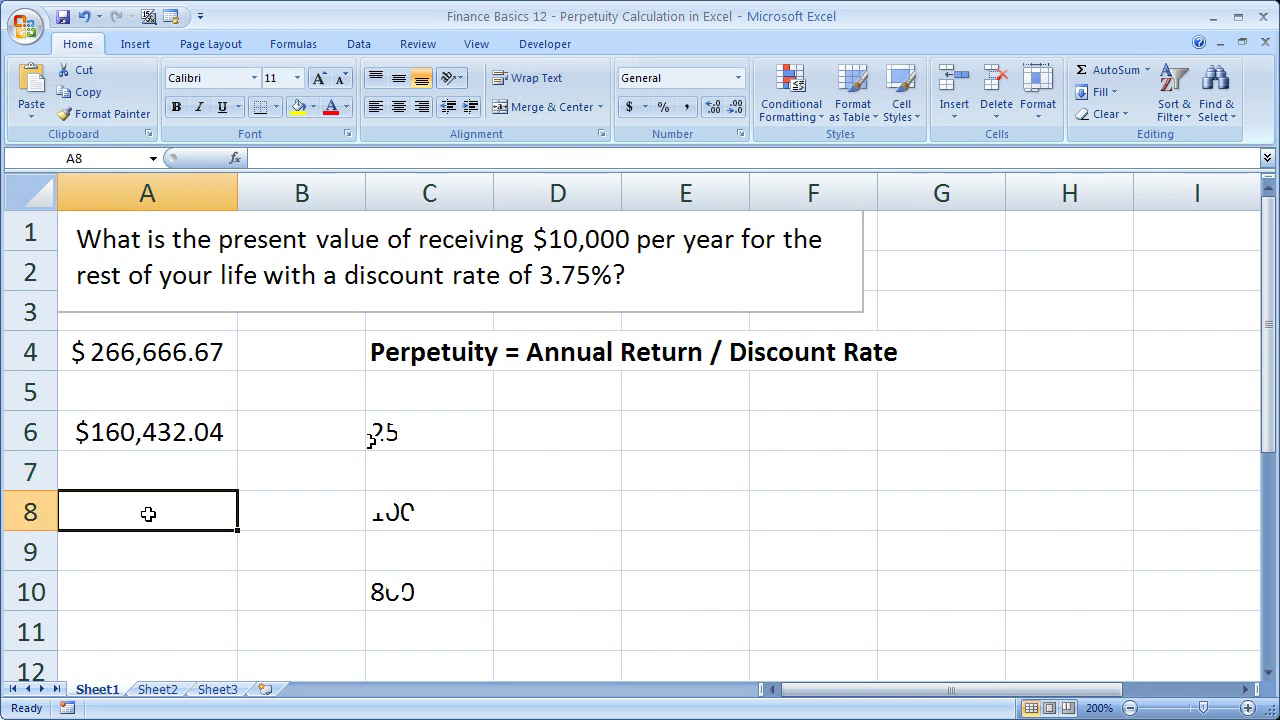
type("=pv")
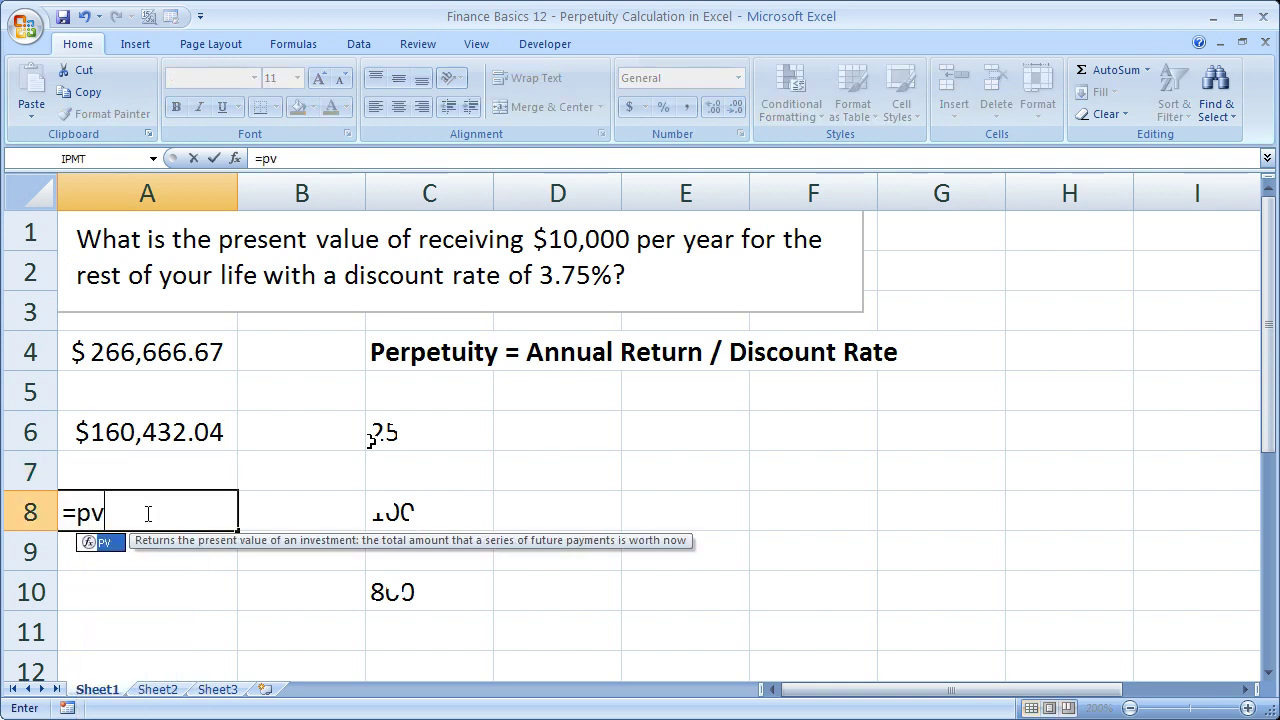
type("(.")
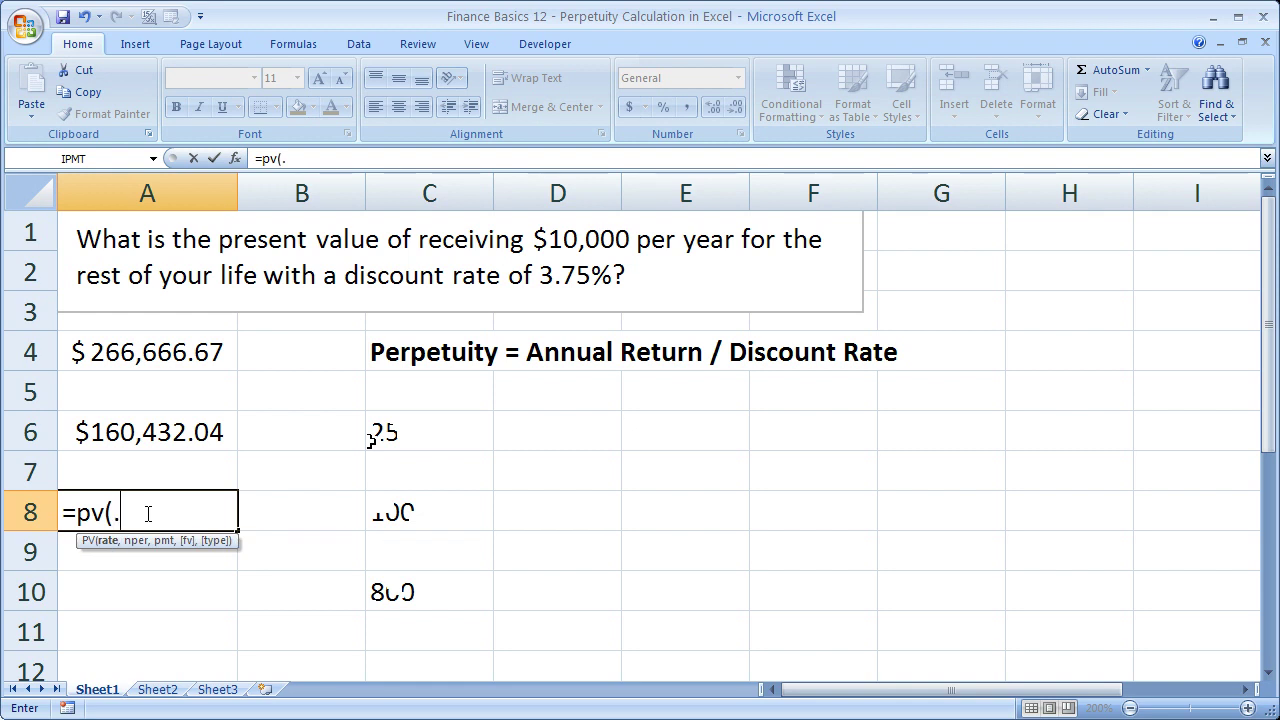
type("0375")
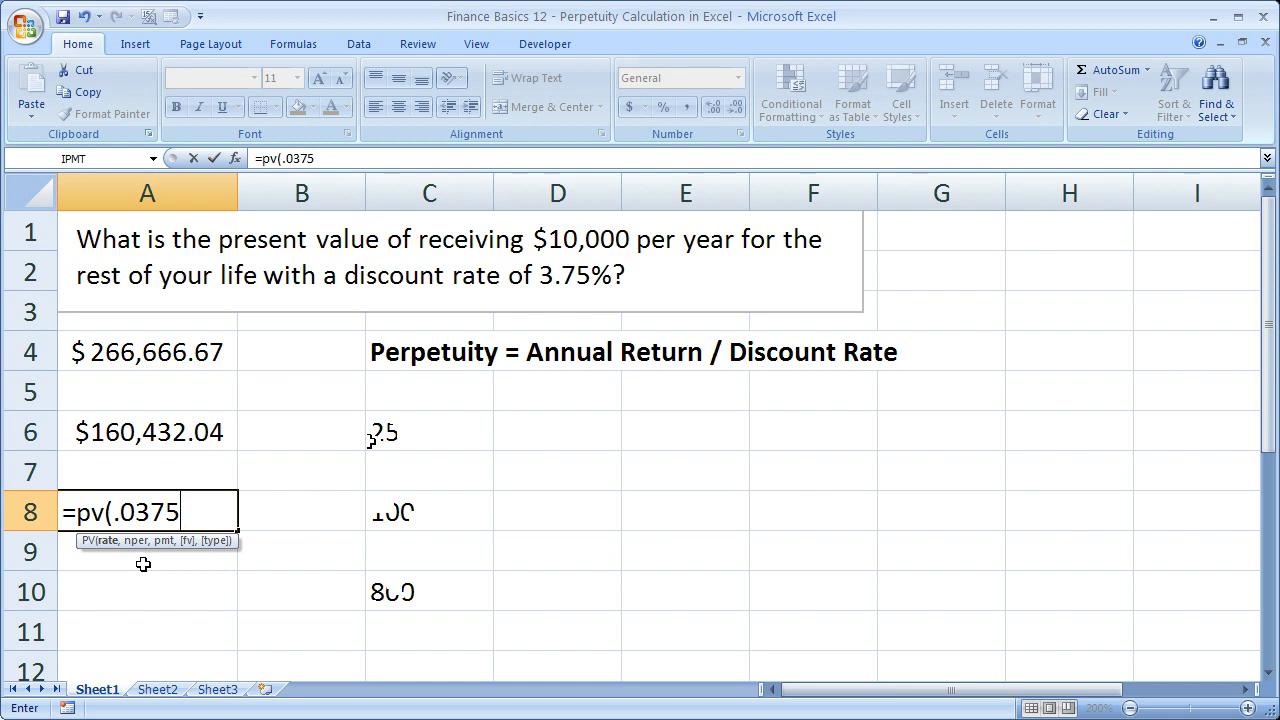
type(",100")
type(",")
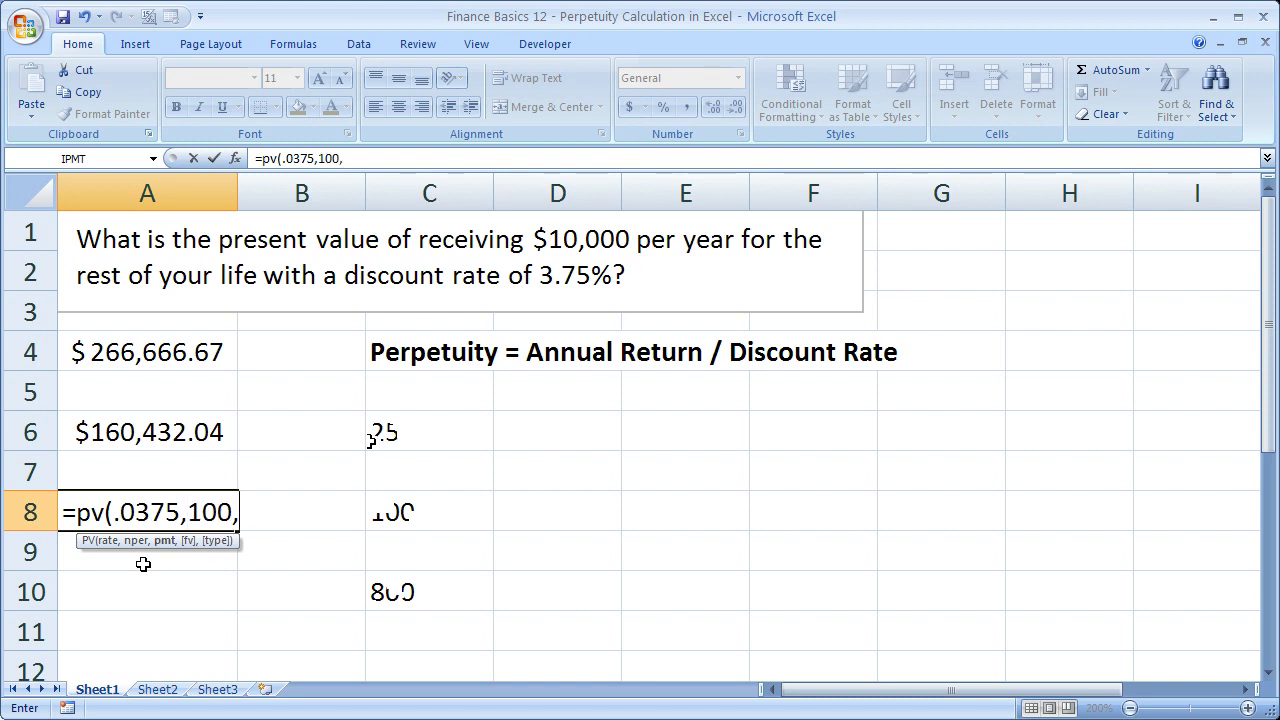
type("10000")
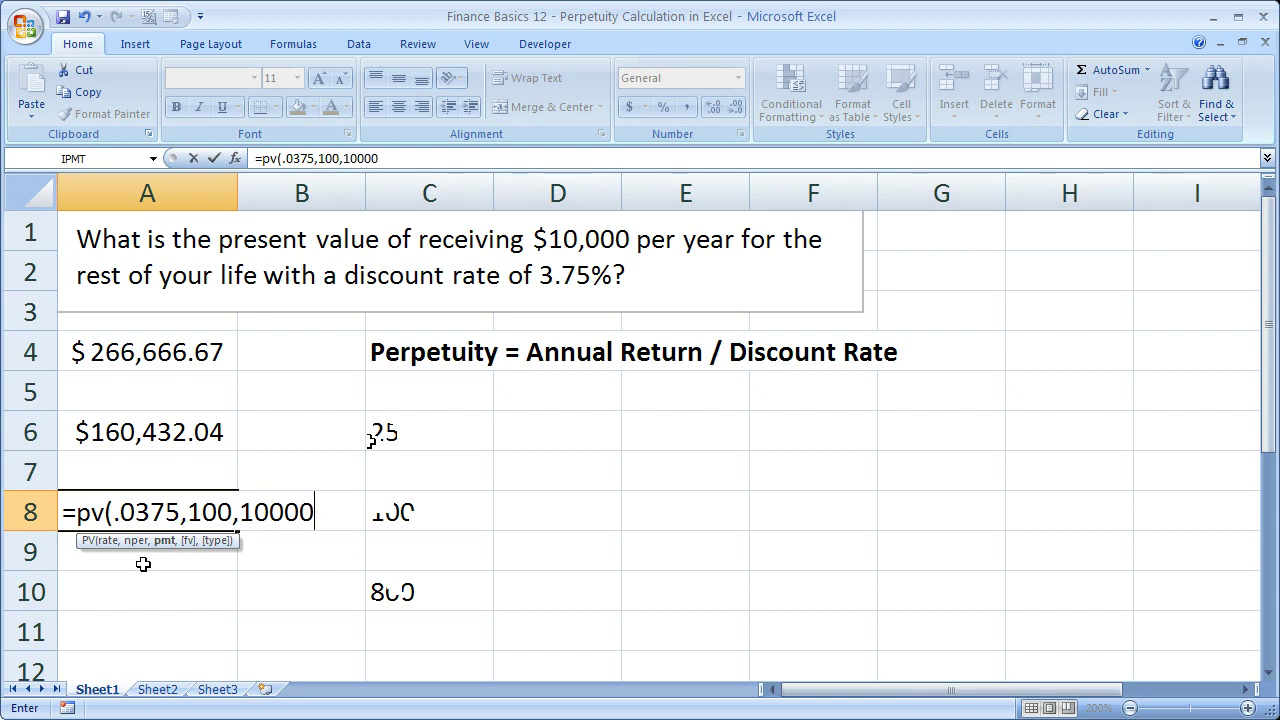
type(")")
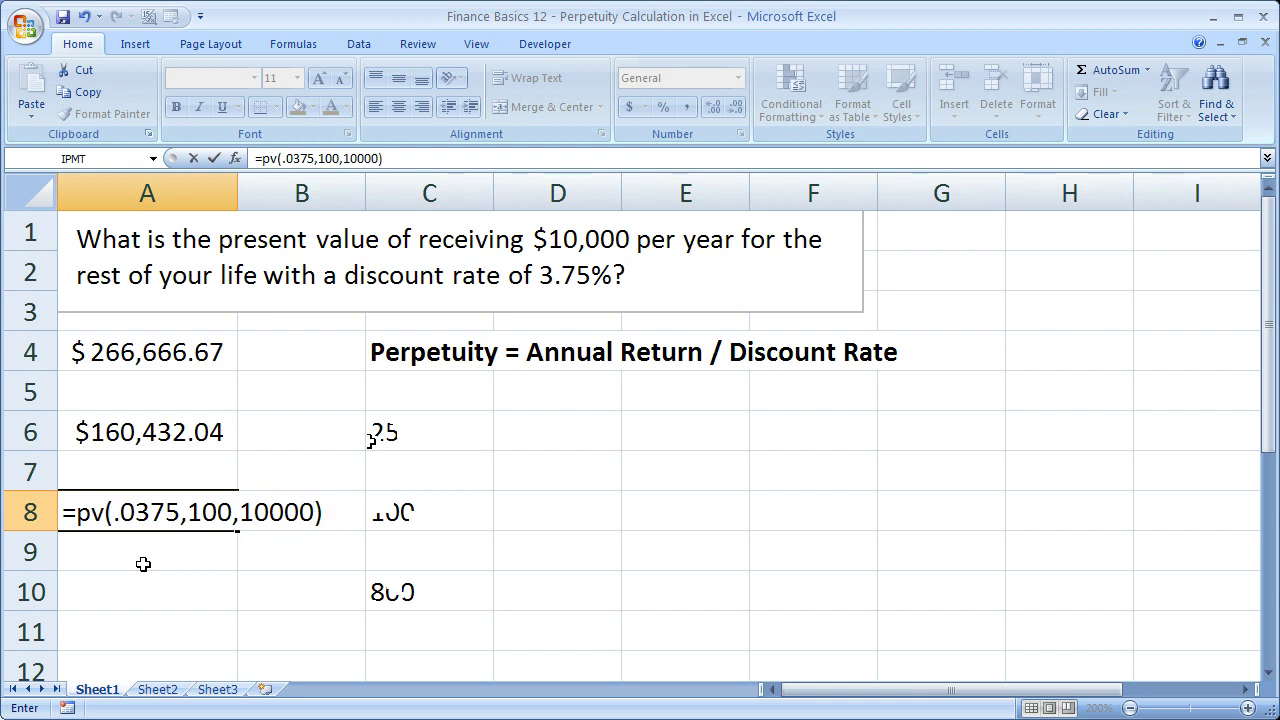
key("Return")
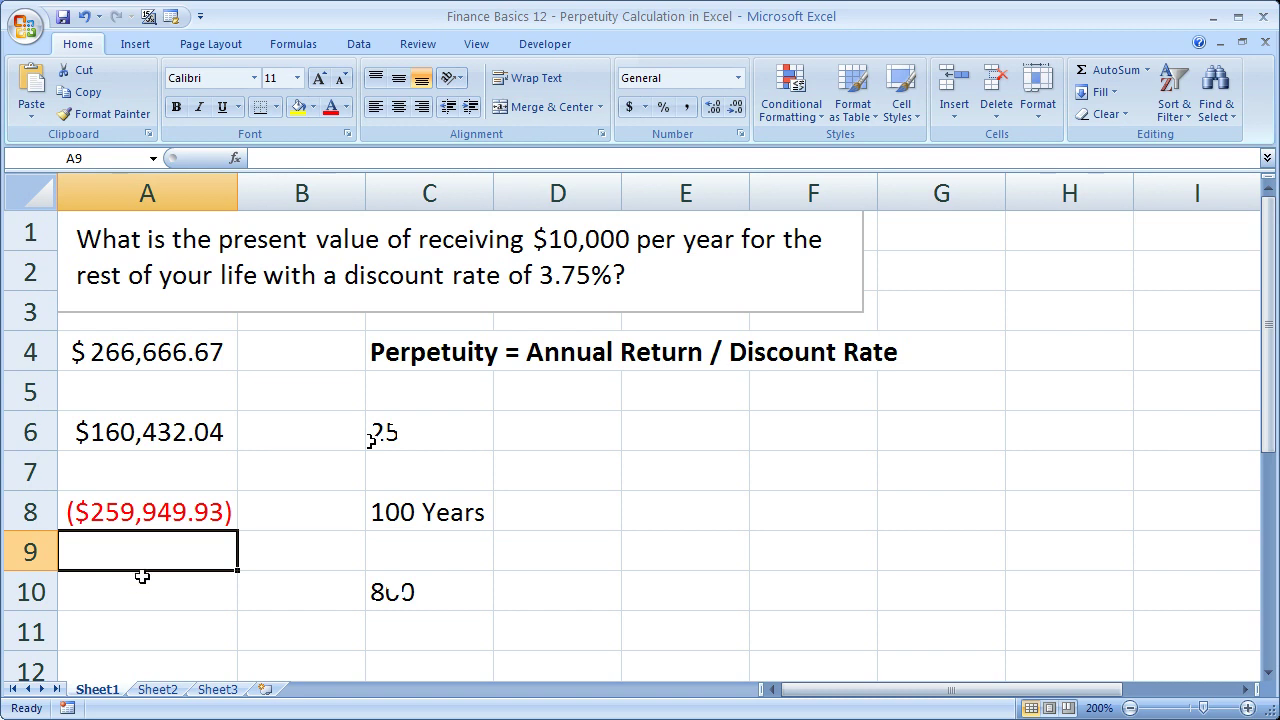
Step: Negate the PV formula in cell A8 by putting a minus sign in front of the function
left_click(137, 583)
double_click(72, 512)
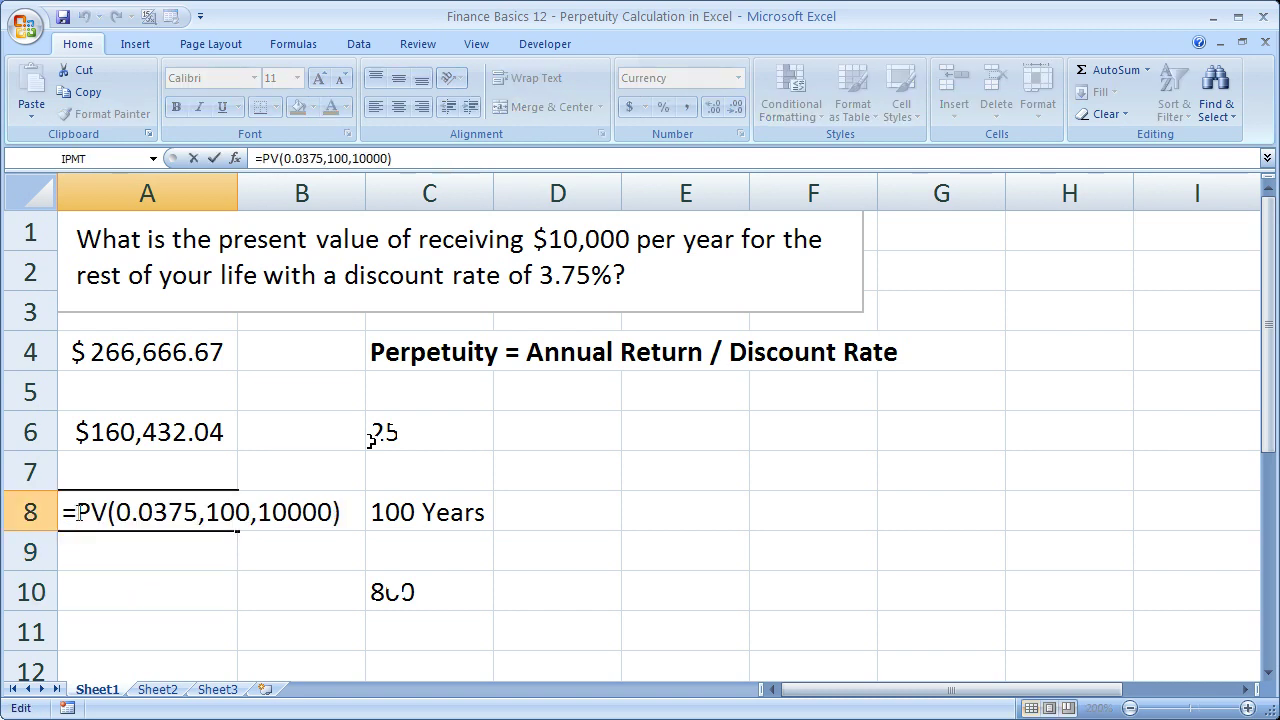
key("Return")
Step: Calculate the 800-year present value as a positive amount in cell A10 with =-pv(.0375,800,10000)
left_click(86, 593)
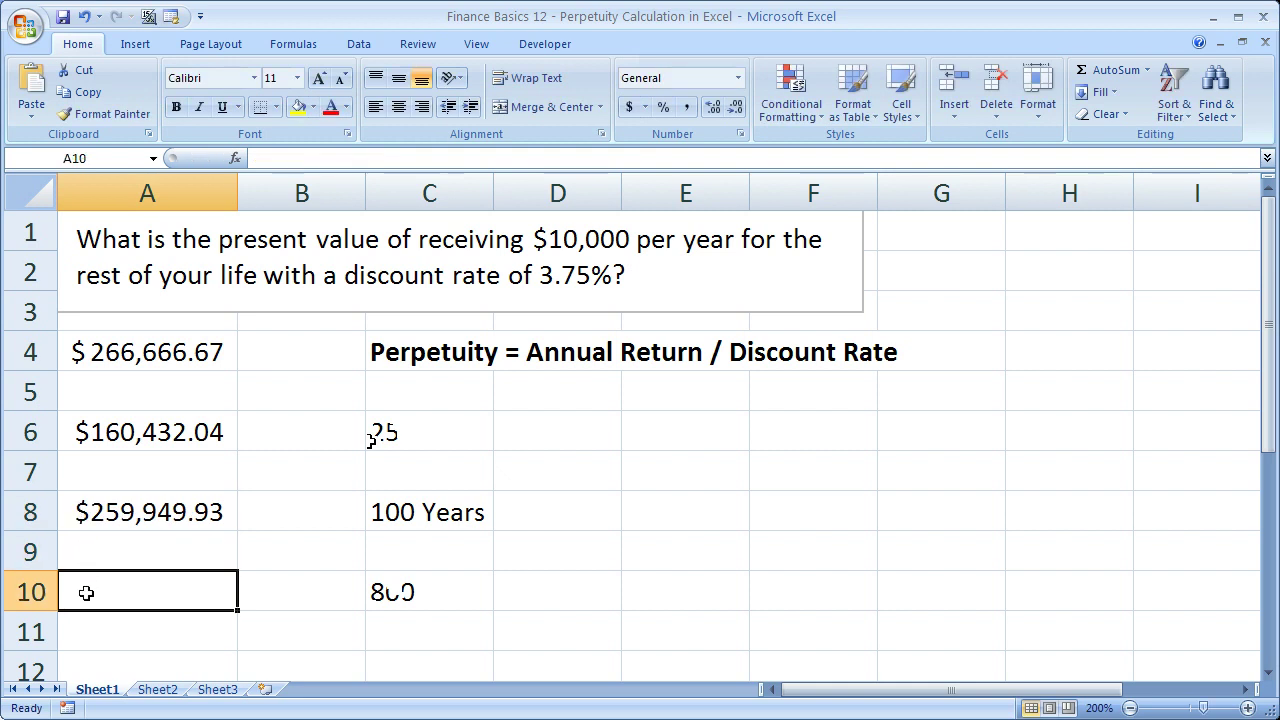
type("=pv(")
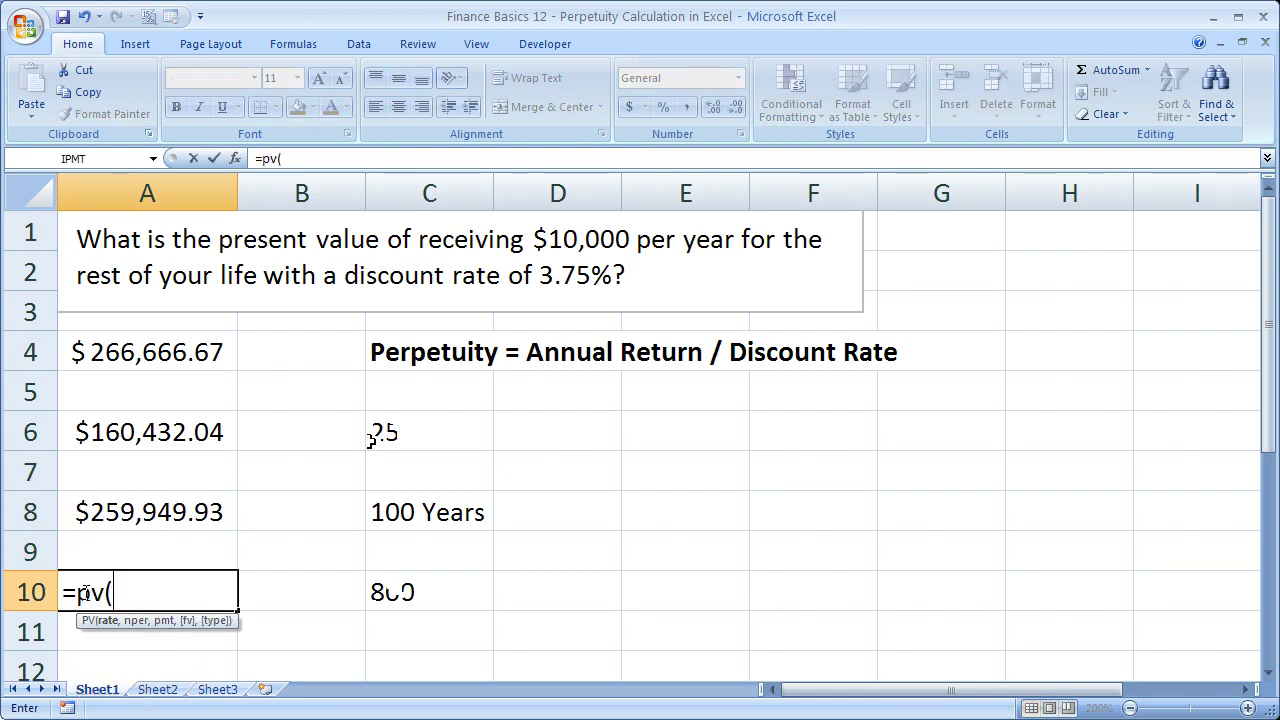
type(".0375,")
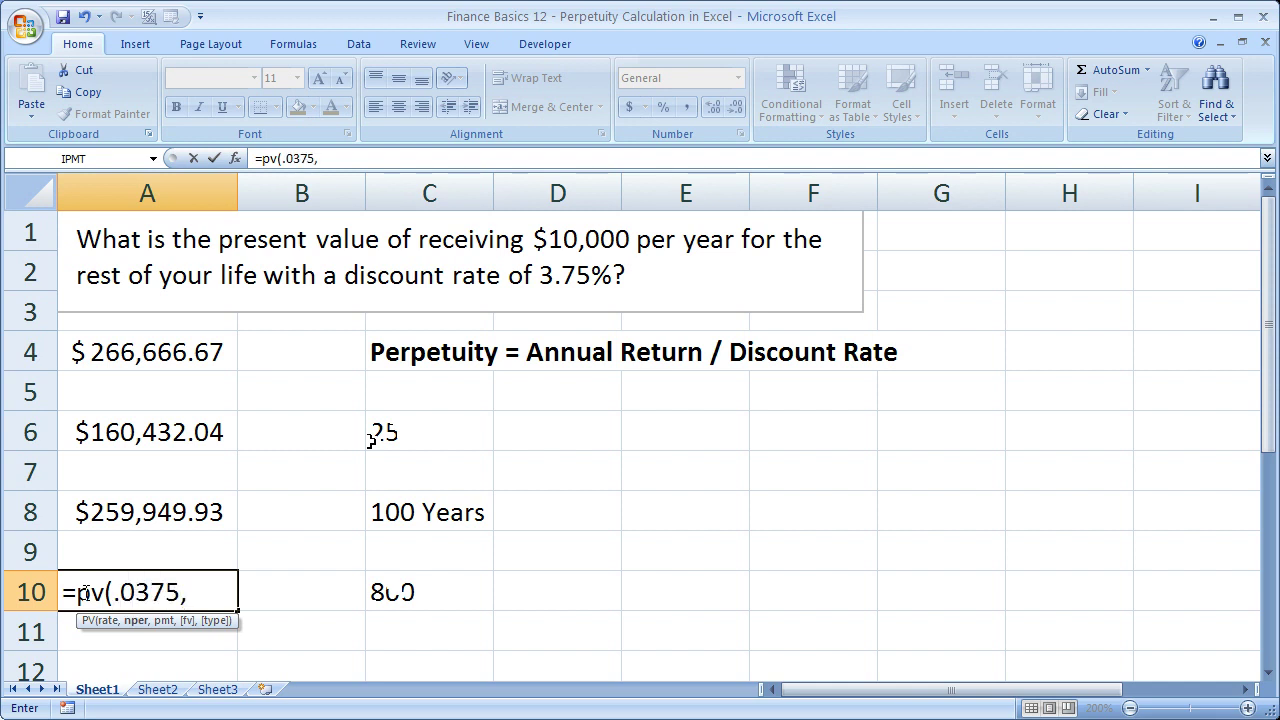
type("800,10000)")
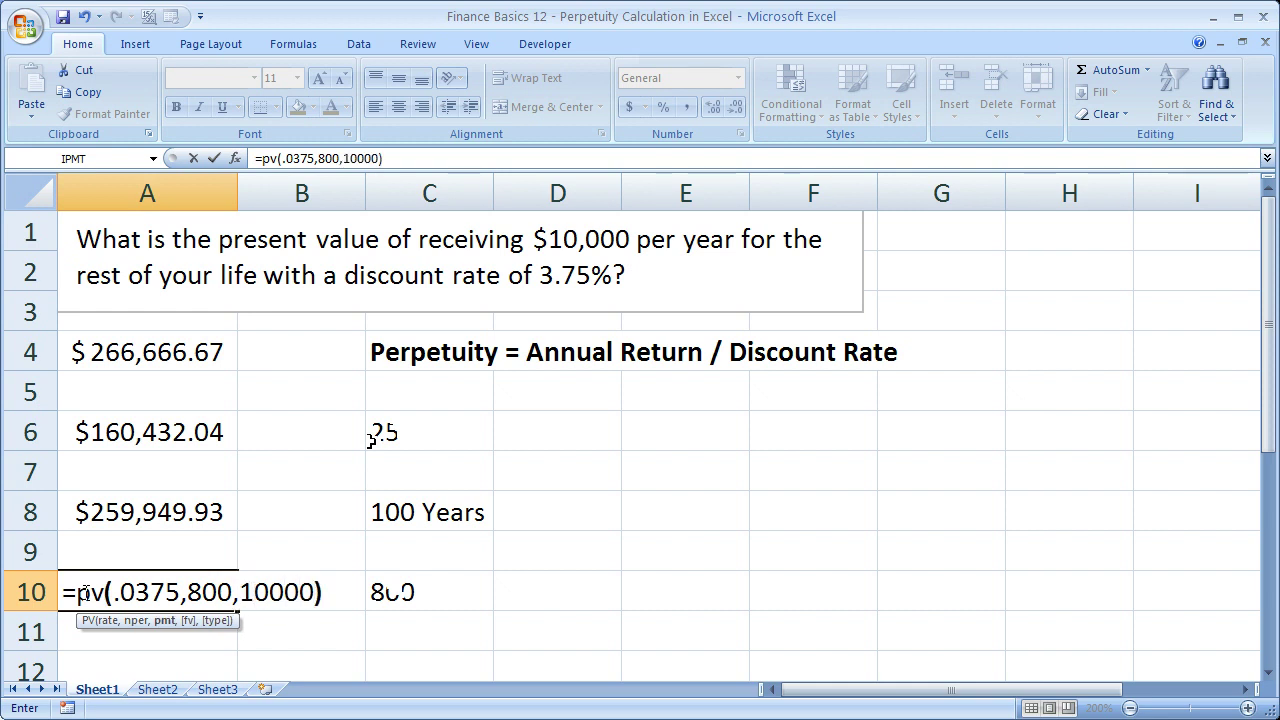
left_click(79, 593)
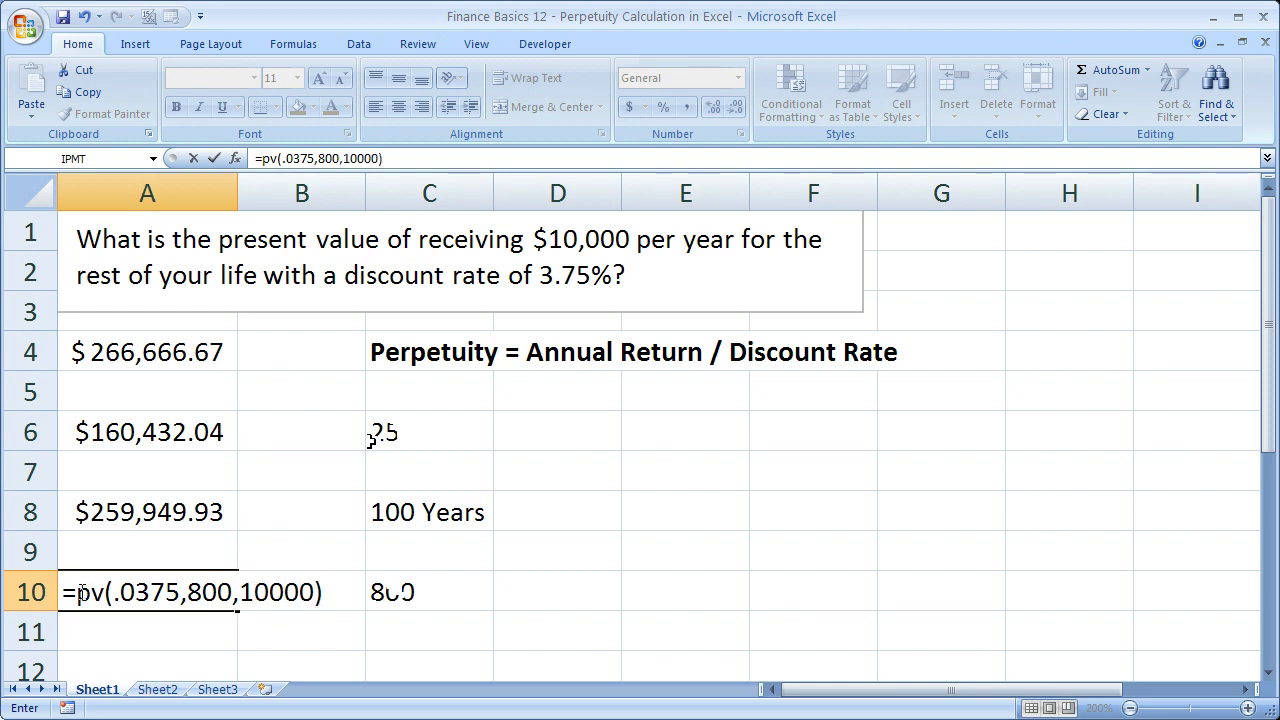
type("-")
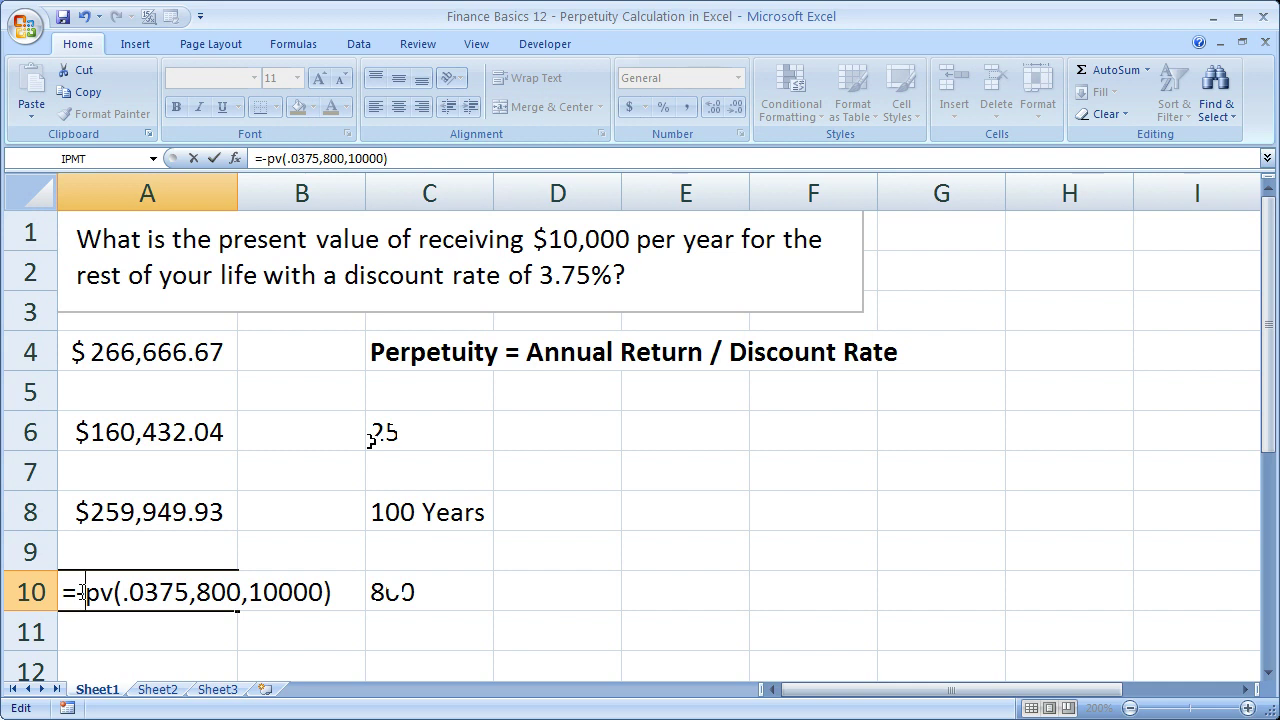
key("Return")
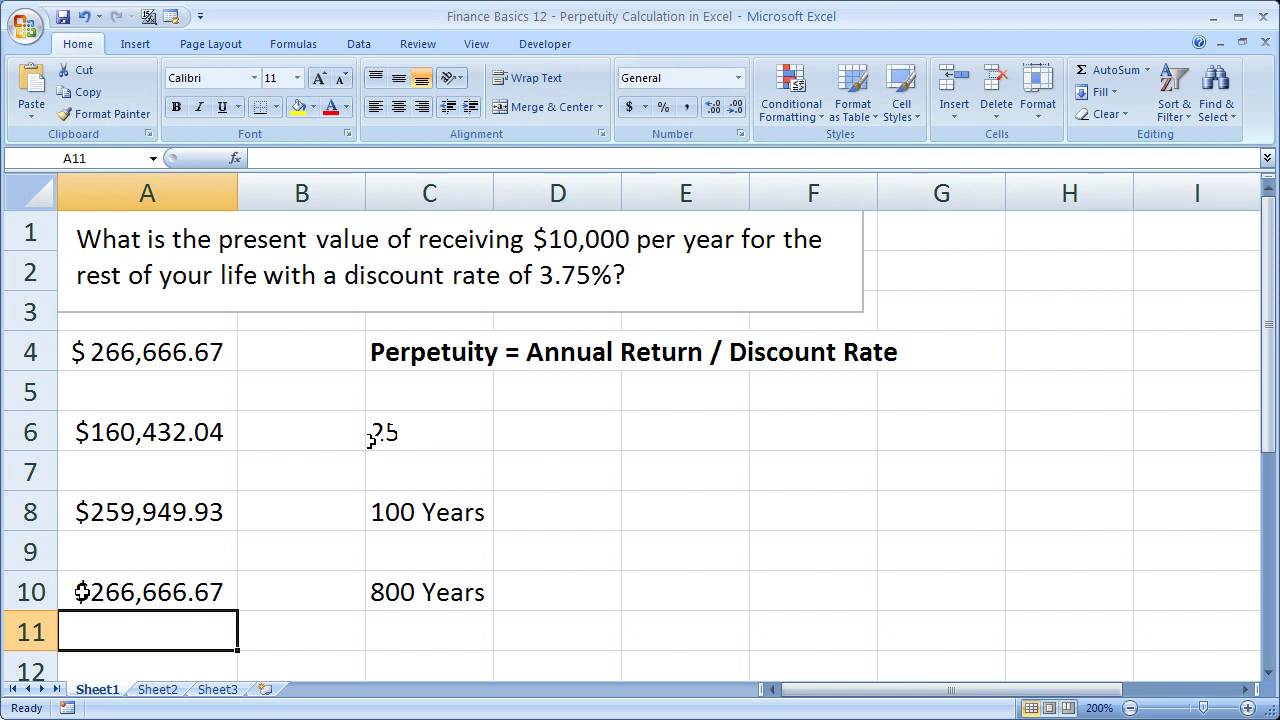
Step: Compare cell A10 with the perpetuity in A4 and set the number of periods in A10's PV formula to 8000
left_click(84, 592)
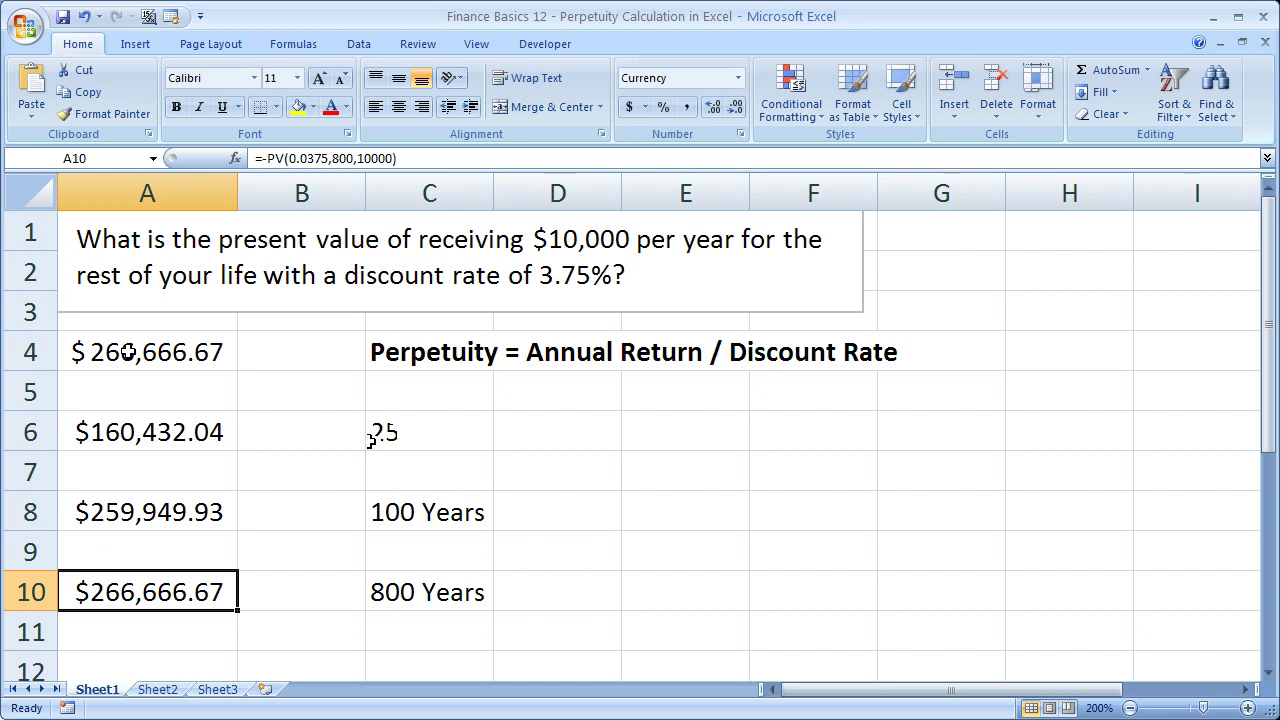
left_click(128, 352)
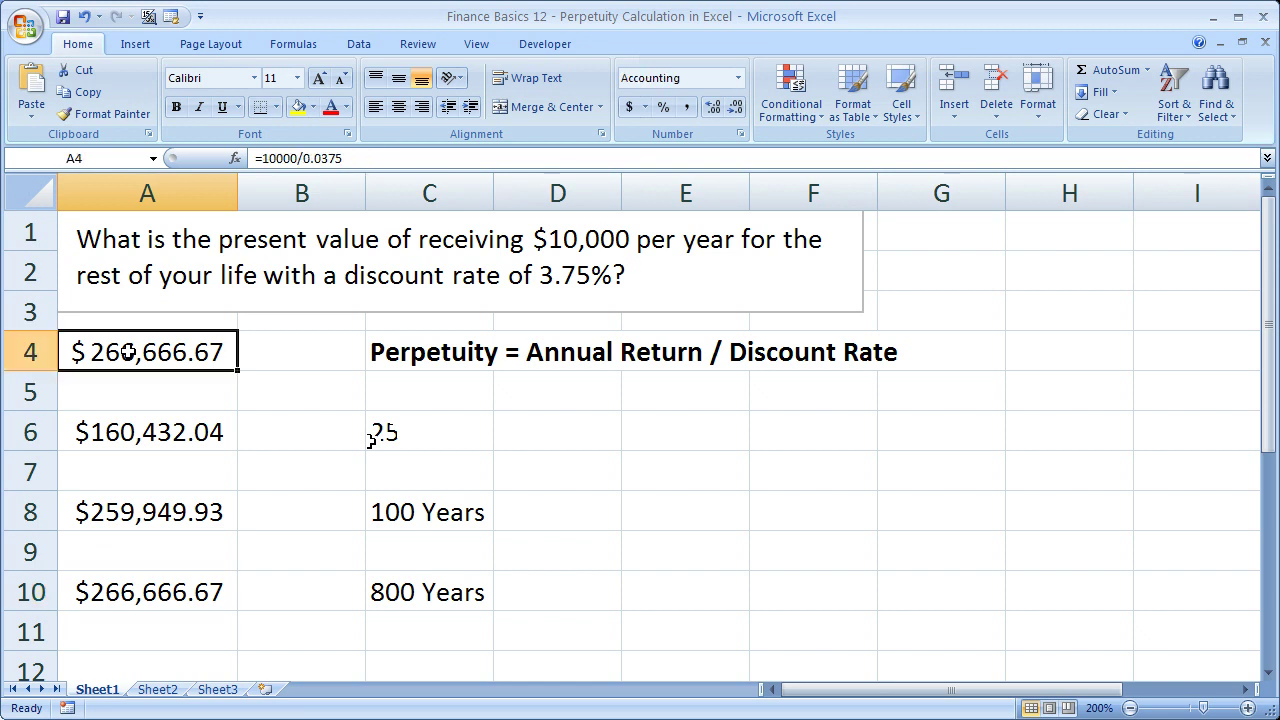
double_click(160, 590)
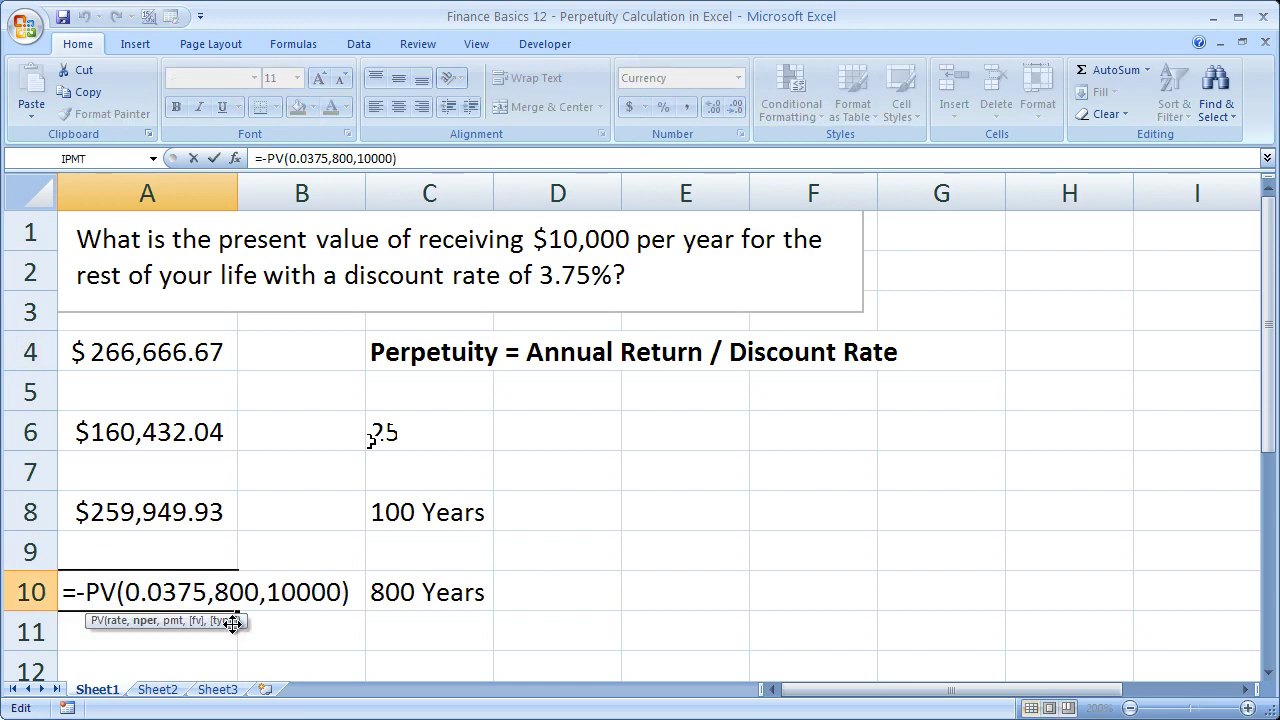
type("0")
key("Return")
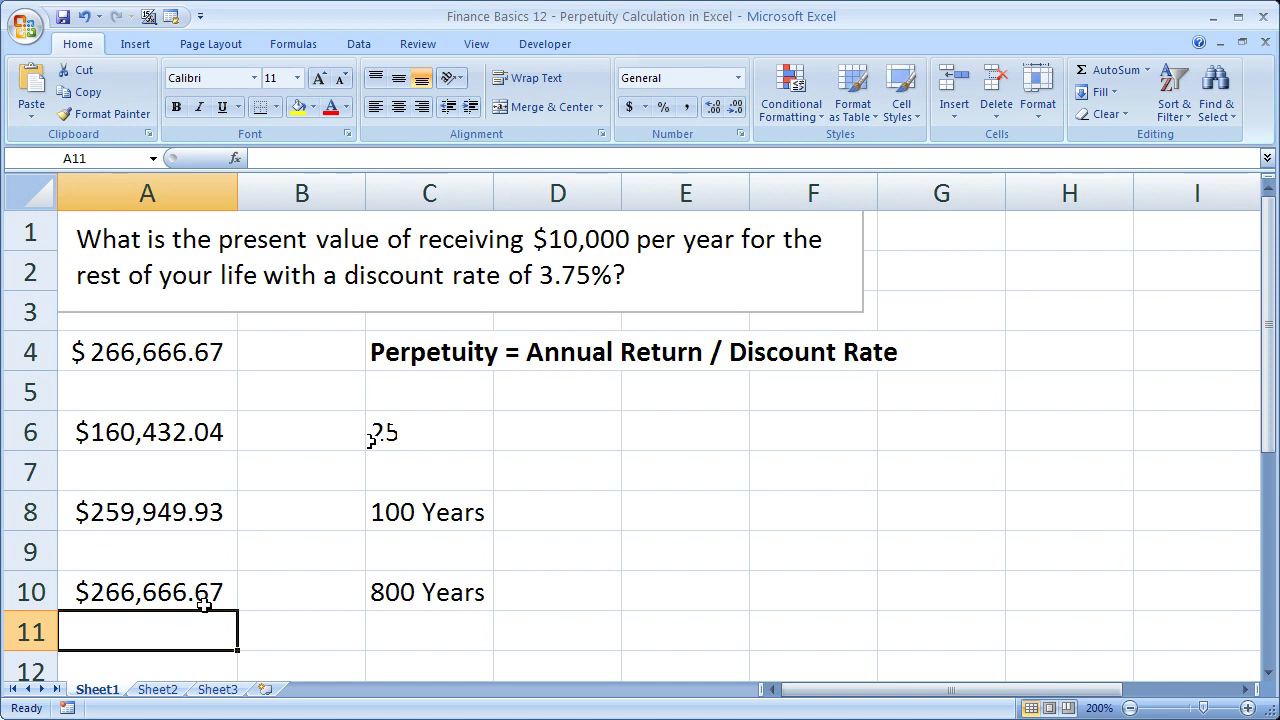
Step: Restore the number of periods in cell A10's PV formula to 800
left_click(206, 594)
double_click(205, 595)
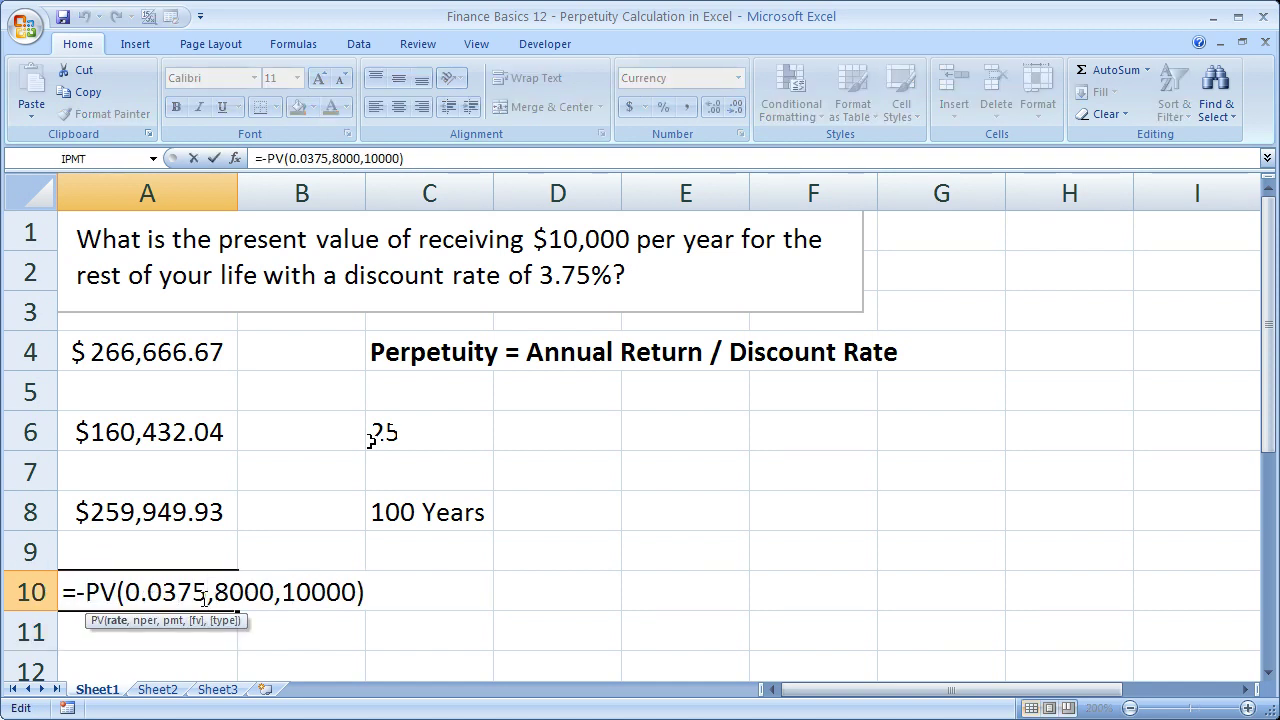
left_click(271, 592)
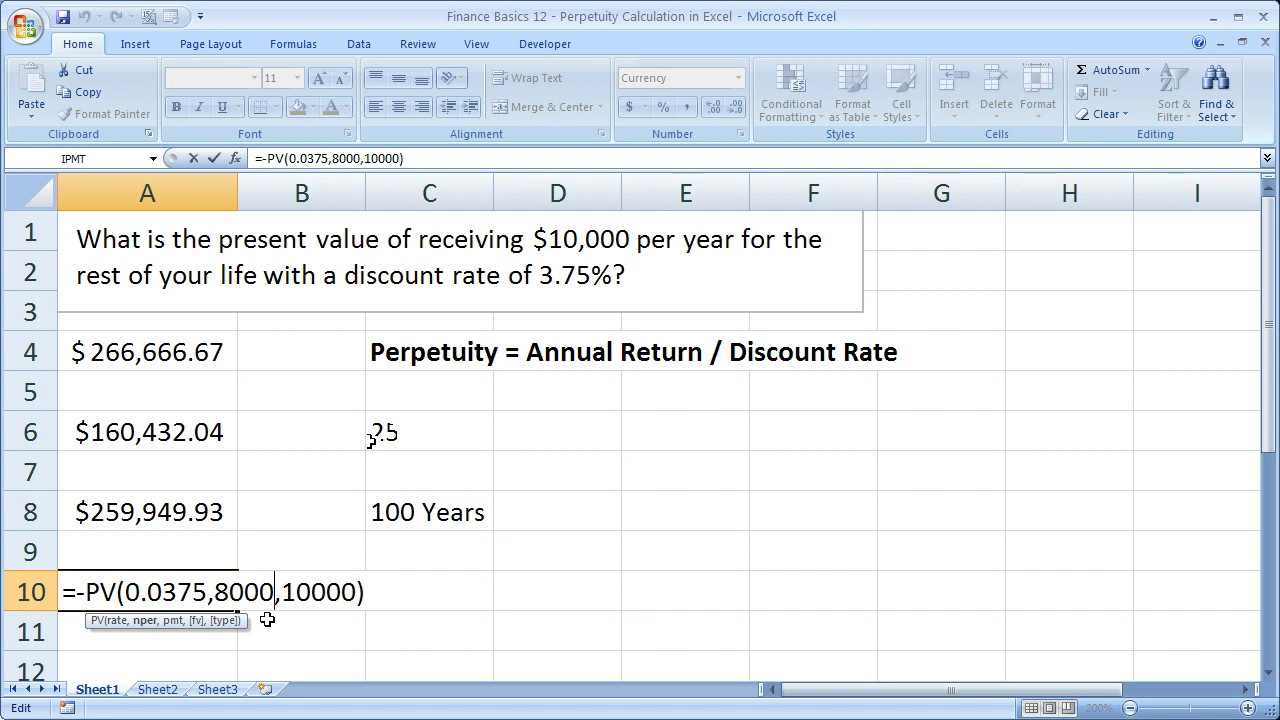
key("BackSpace")
key("Return")
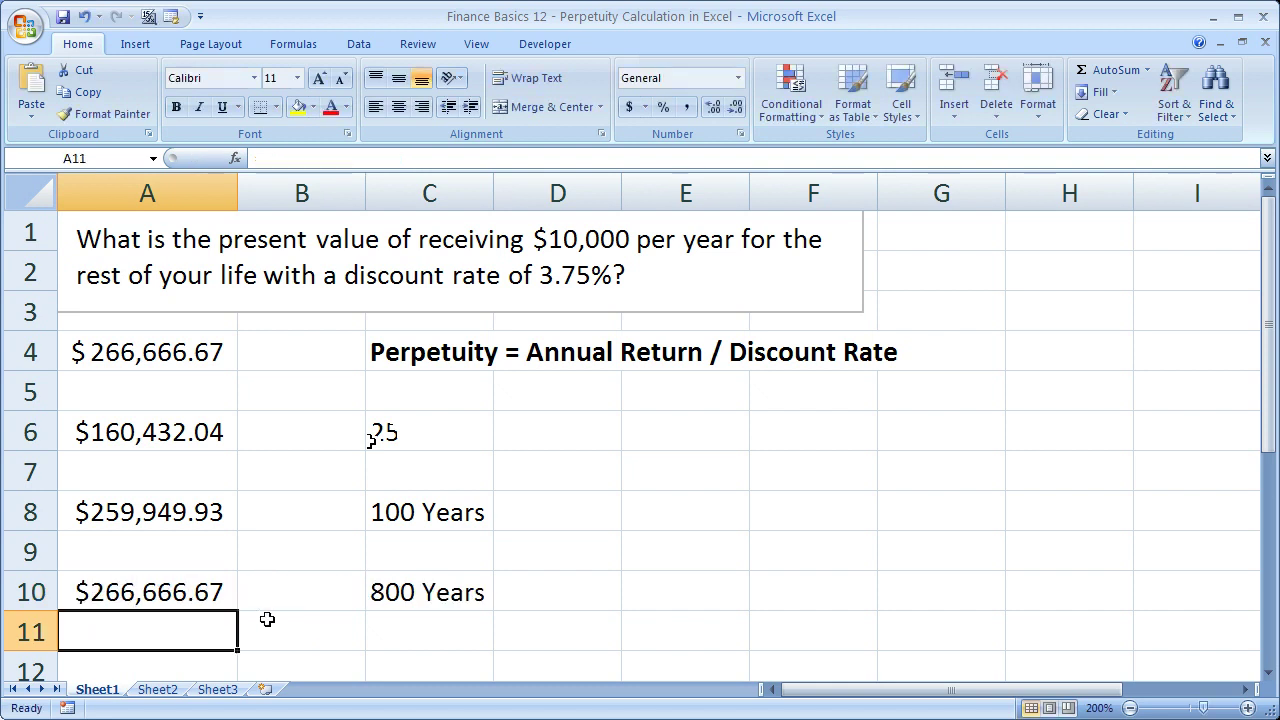
Step: Review the perpetuity formula in cell A4 and the number-of-periods argument in the PV formula in cell A10
left_click(205, 592)
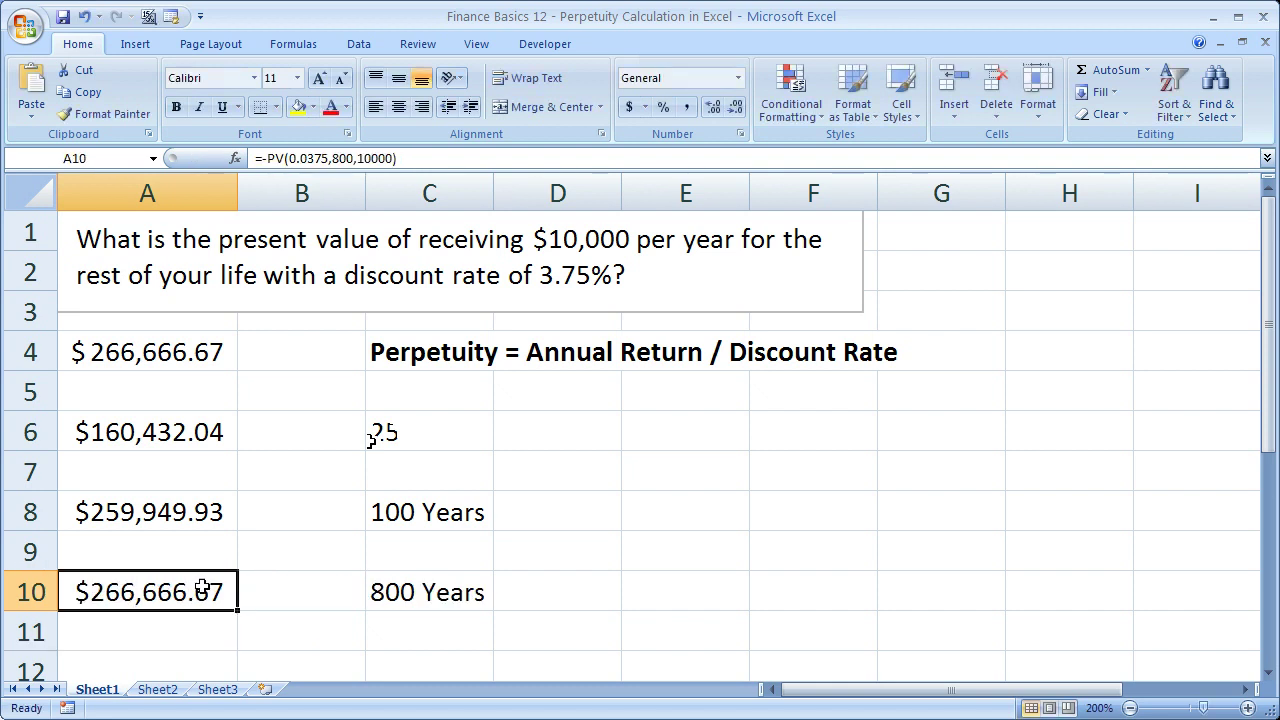
double_click(165, 352)
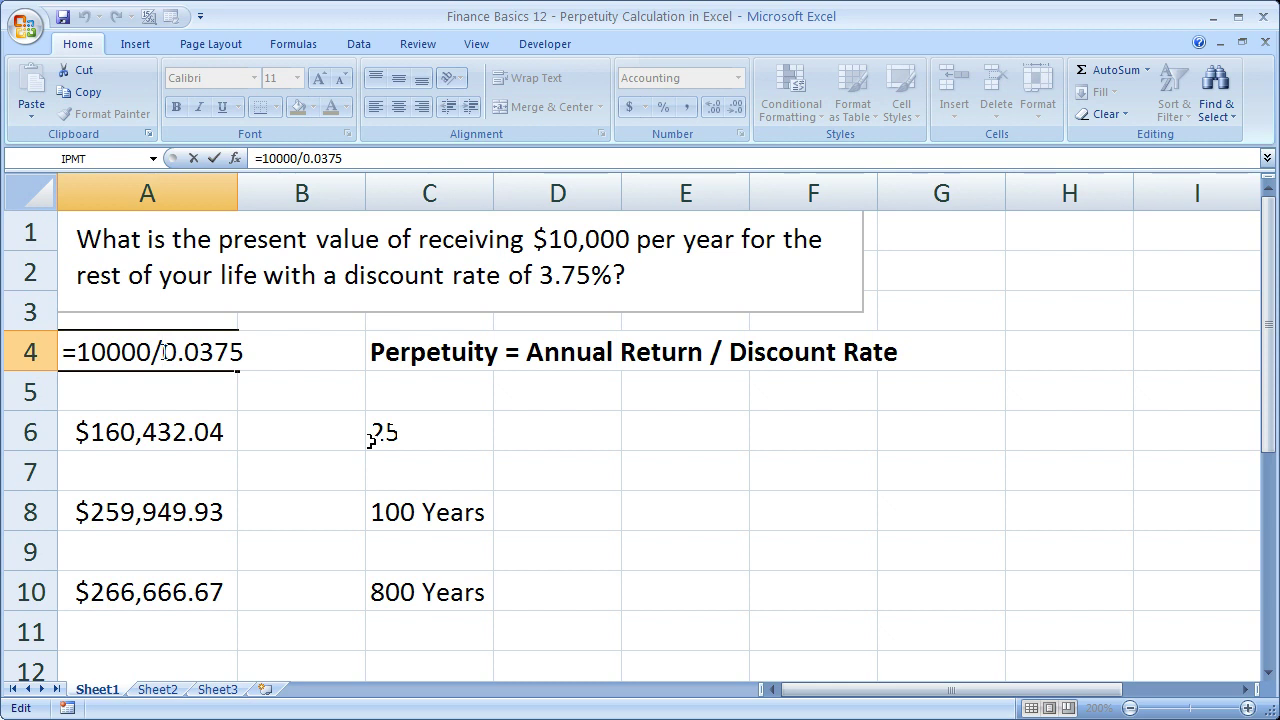
key("Return")
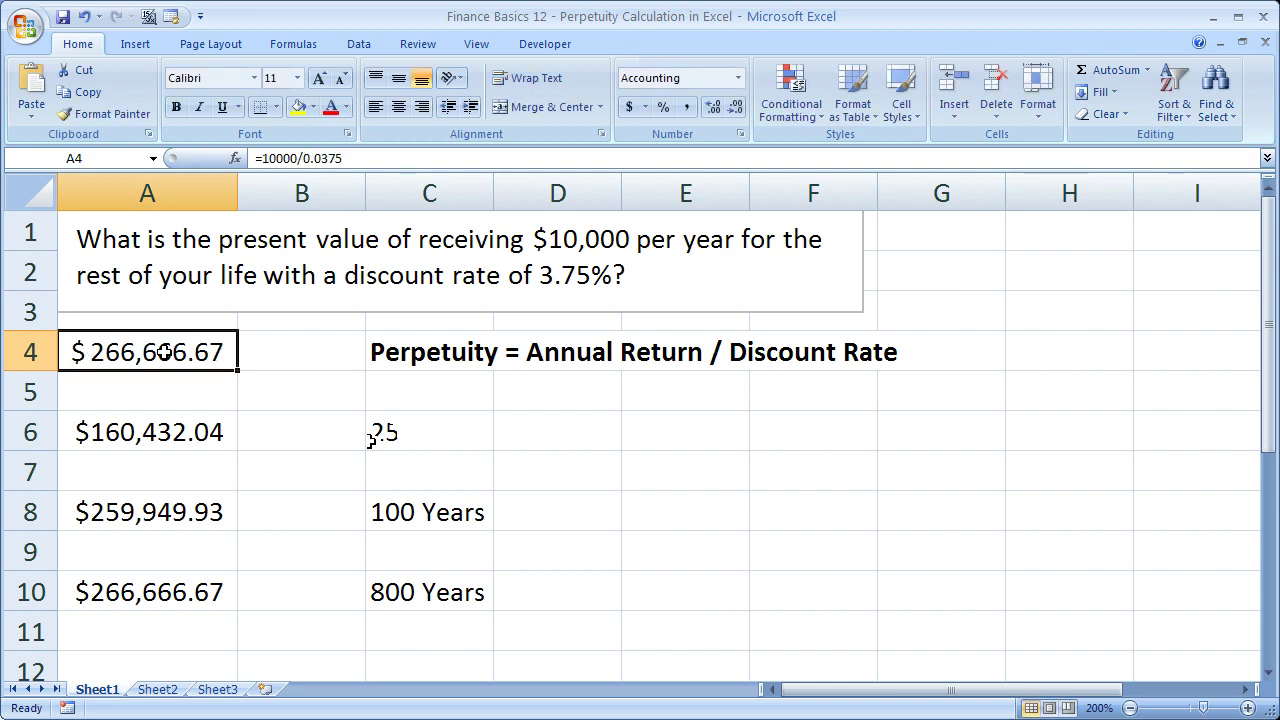
double_click(140, 592)
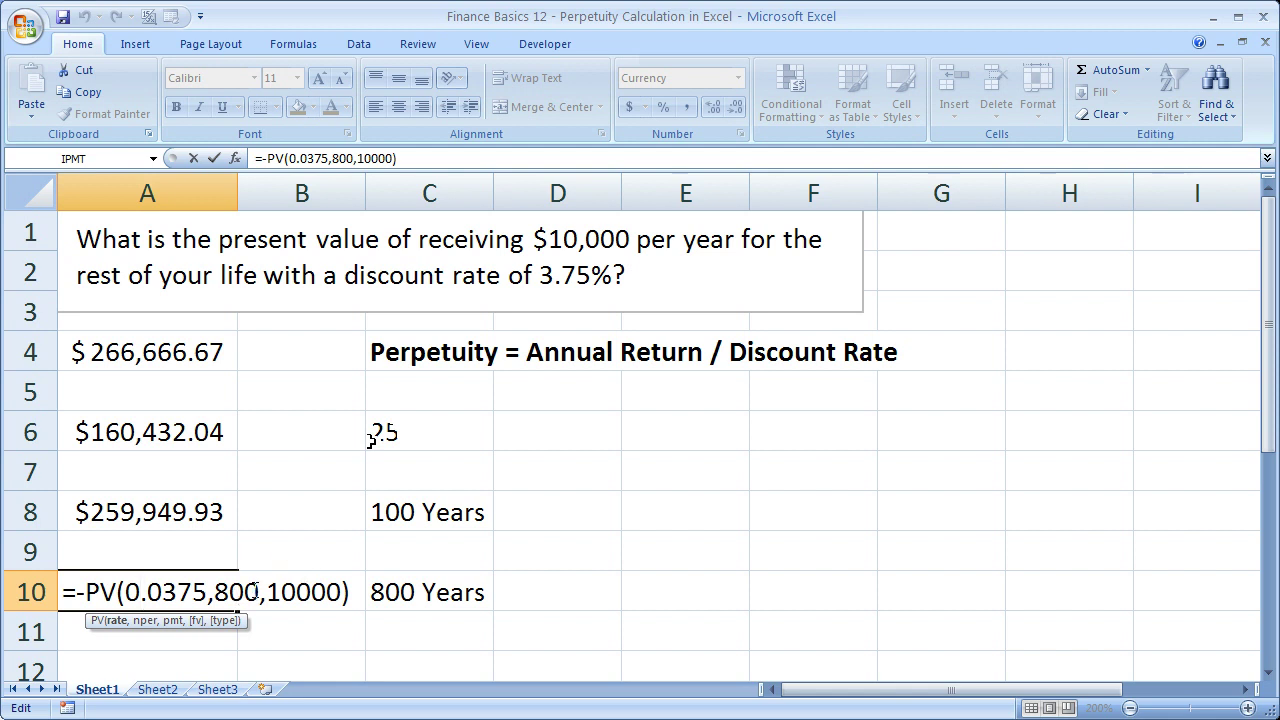
left_click_drag(259, 592, 215, 592)
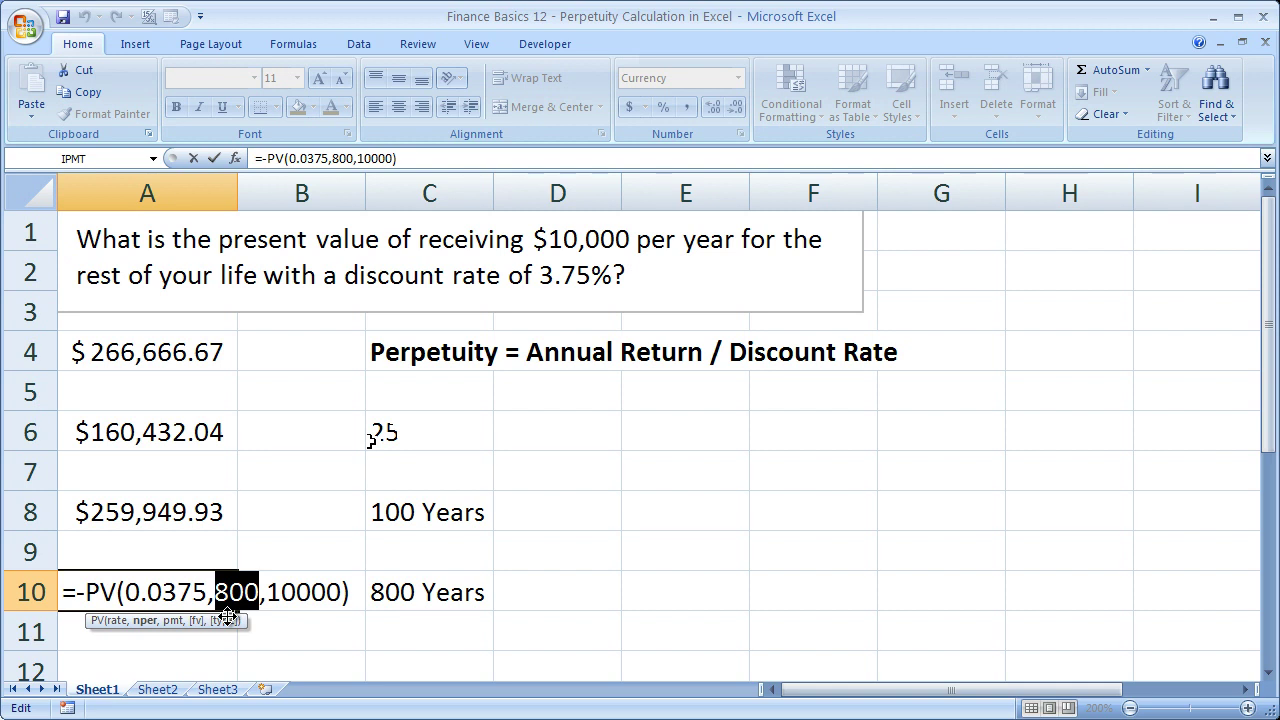
key("ctrl+Return")
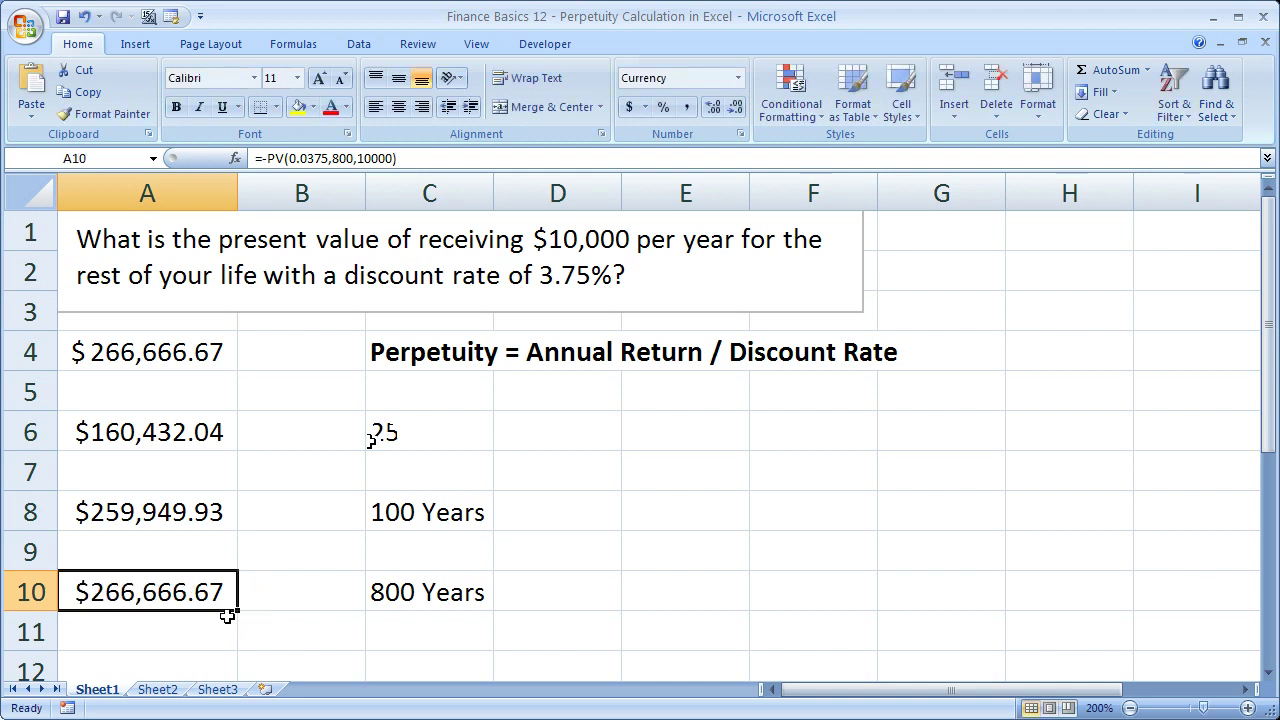